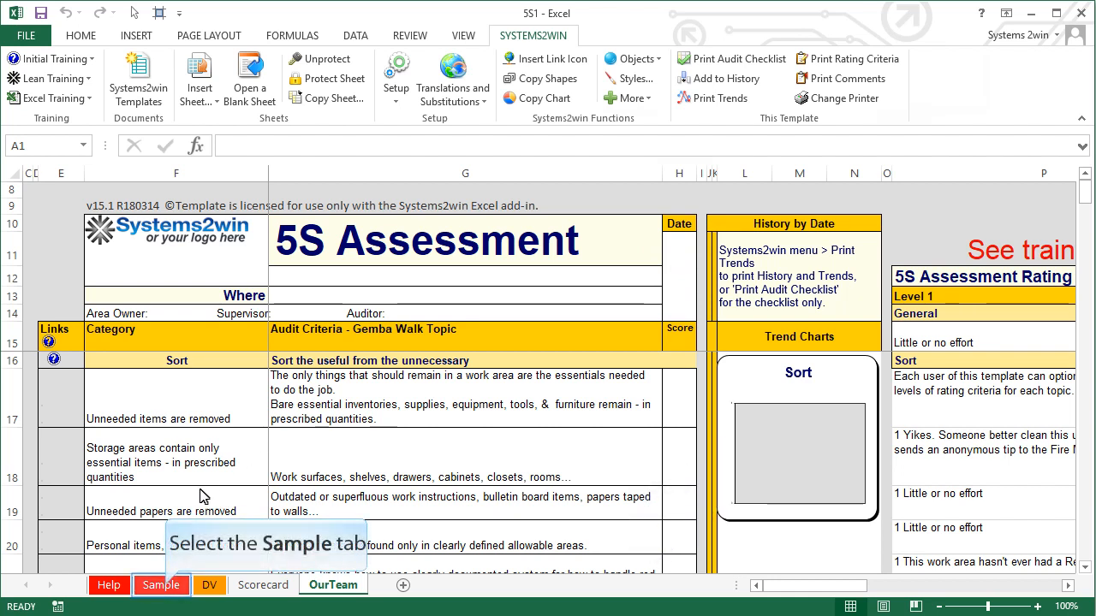
# - Open the Sample sheet of the 5S Assessment and look over its history, trend charts and rating criteria
pyautogui.click(163, 587)
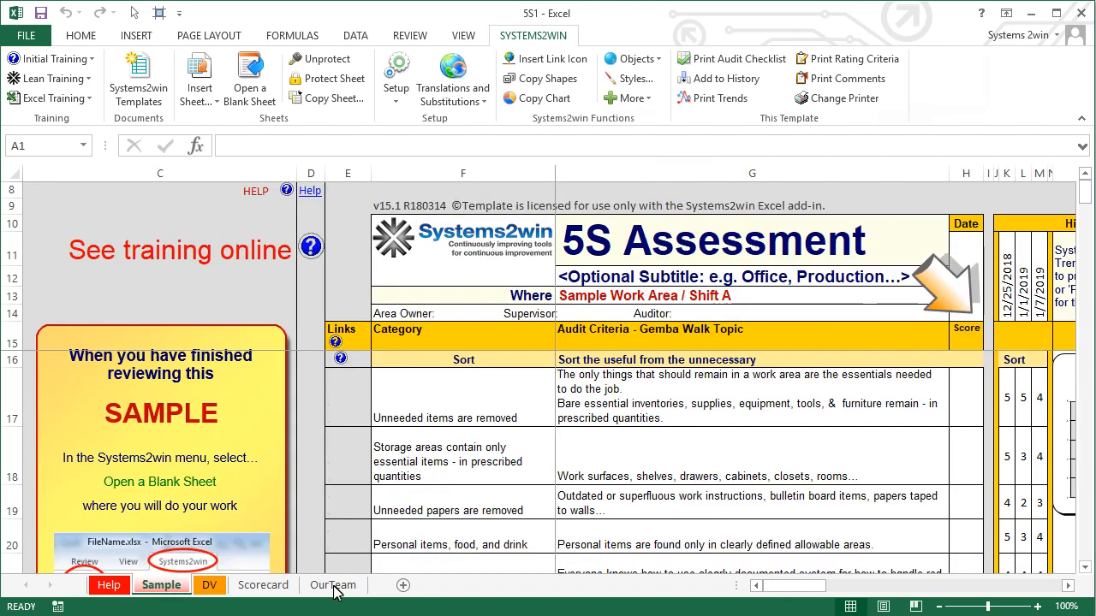
pyautogui.moveTo(785, 588); pyautogui.dragTo(805, 590)
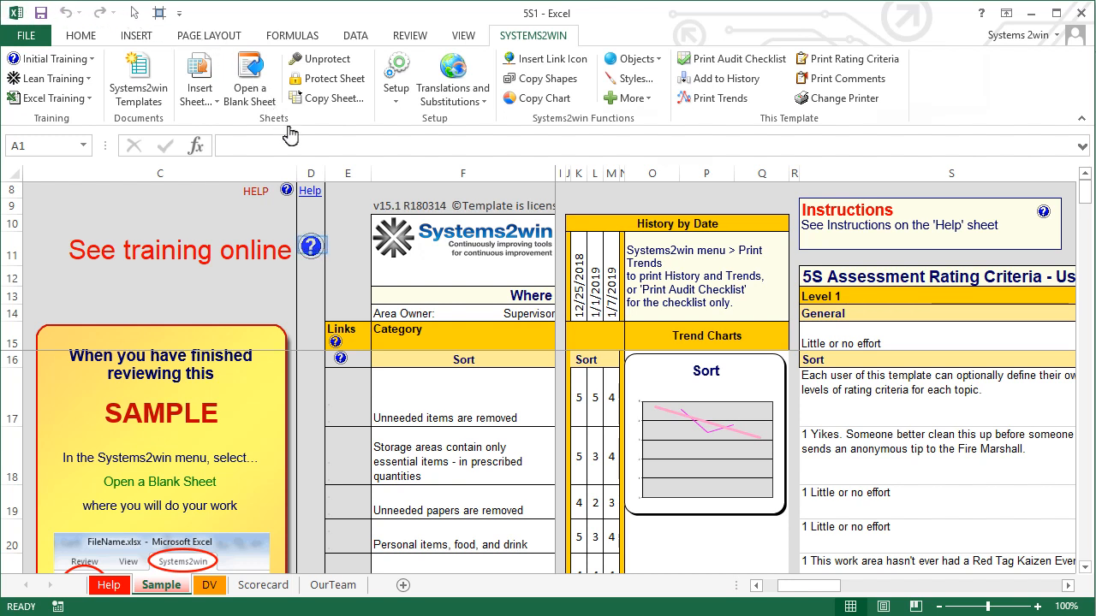
# - Open the online training for the assessment template and read its "Before getting started" section about personalized master templates
pyautogui.moveTo(312, 248)
pyautogui.click(312, 249)
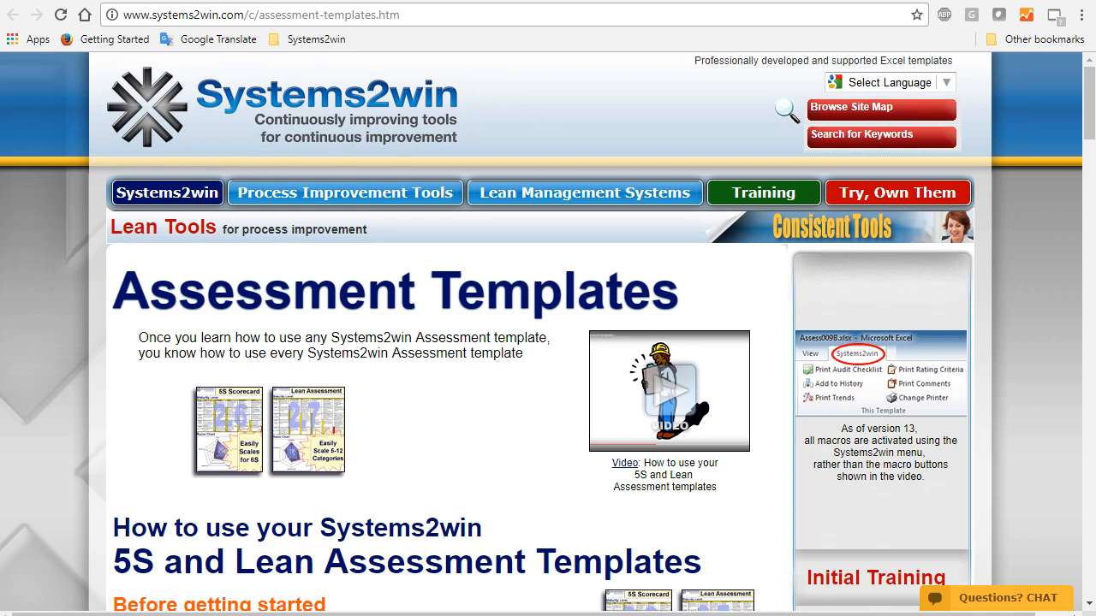
pyautogui.scroll(-3, 548, 332)
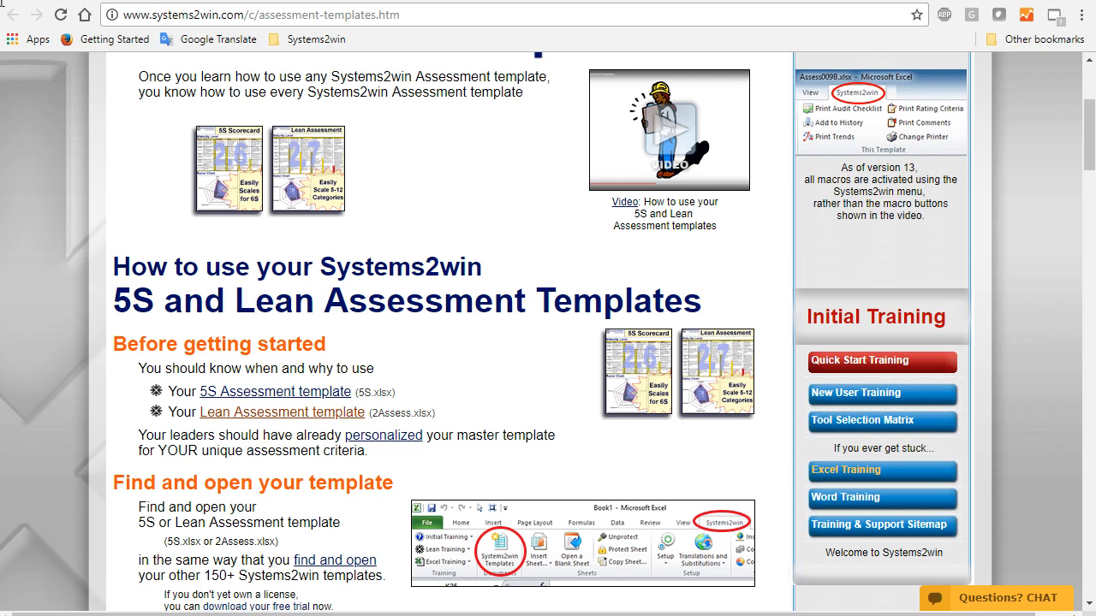
pyautogui.moveTo(140, 434); pyautogui.dragTo(380, 451)
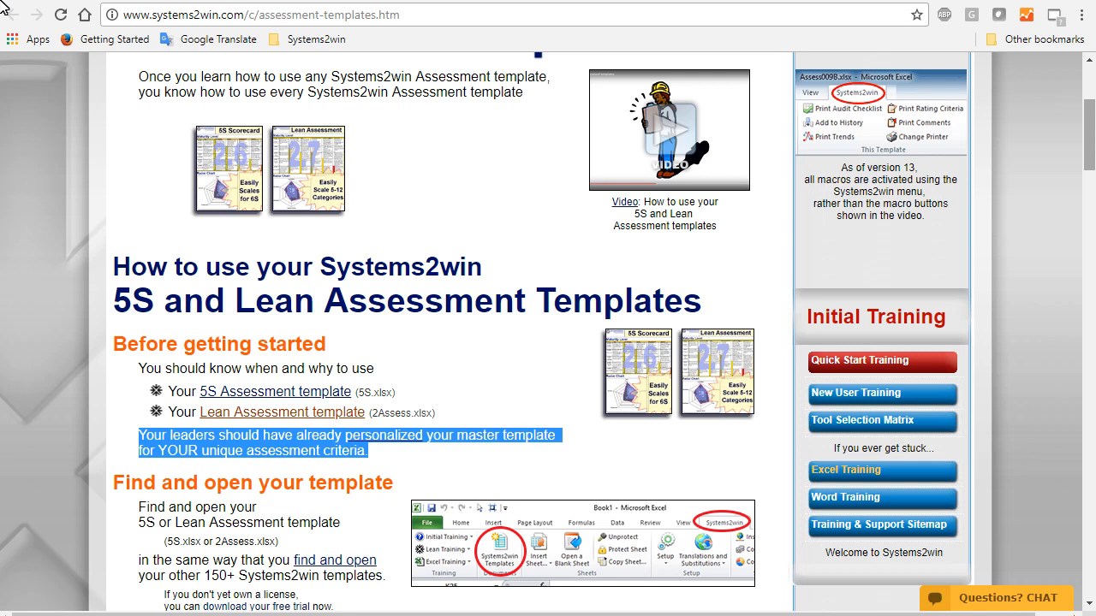
pyautogui.moveTo(1091, 119); pyautogui.dragTo(1092, 211)
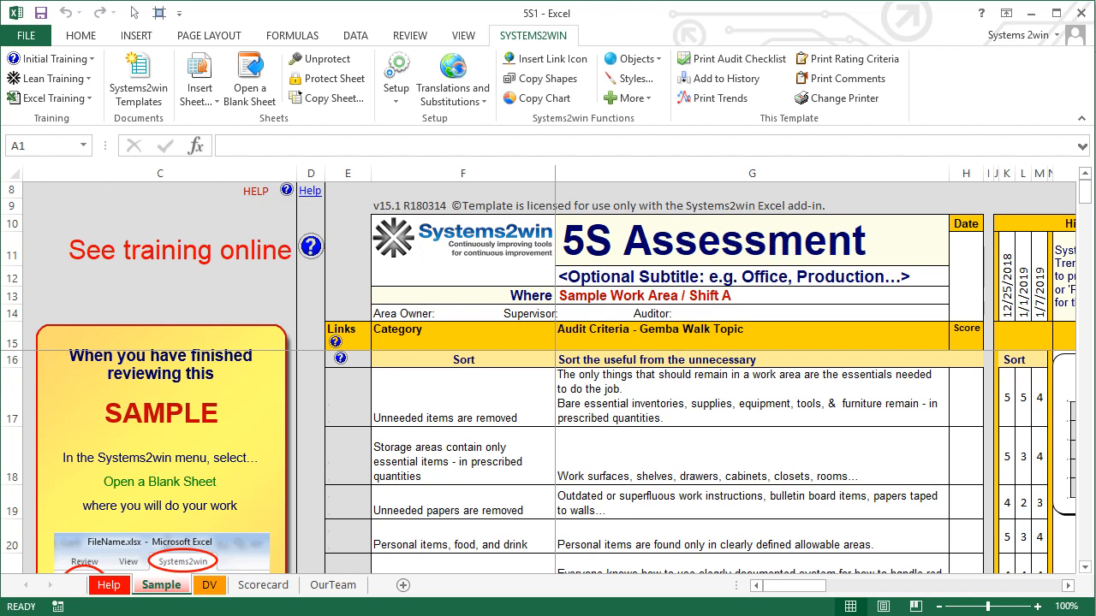
# - Review the 5S audit criteria, and open the User-Defined Training section from the Lean Assessment's Sample sheet
pyautogui.moveTo(463, 397); pyautogui.dragTo(751, 536)
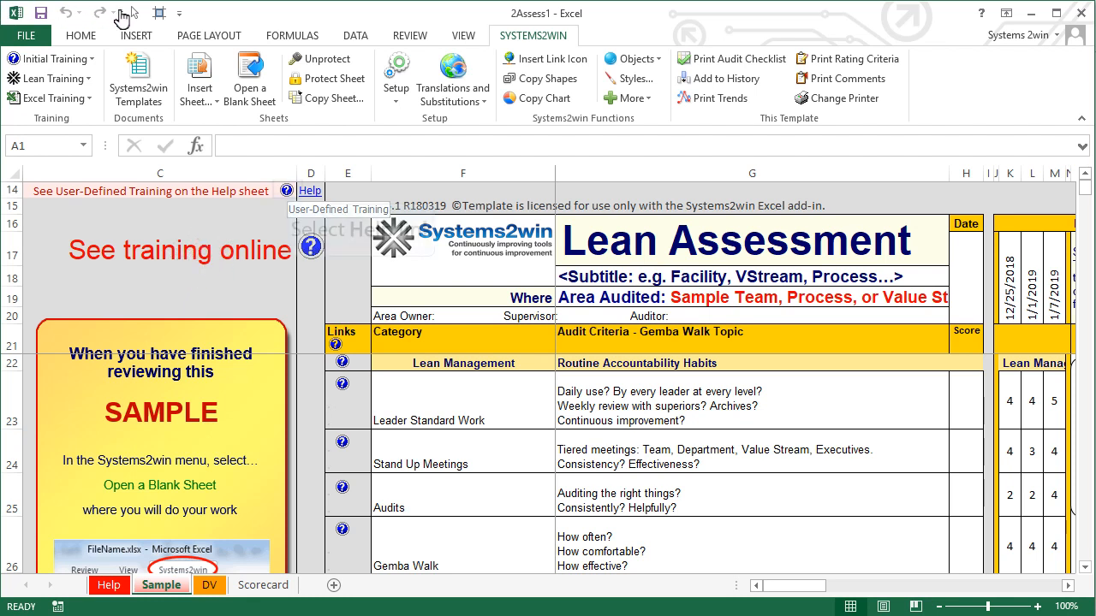
pyautogui.click(288, 193)
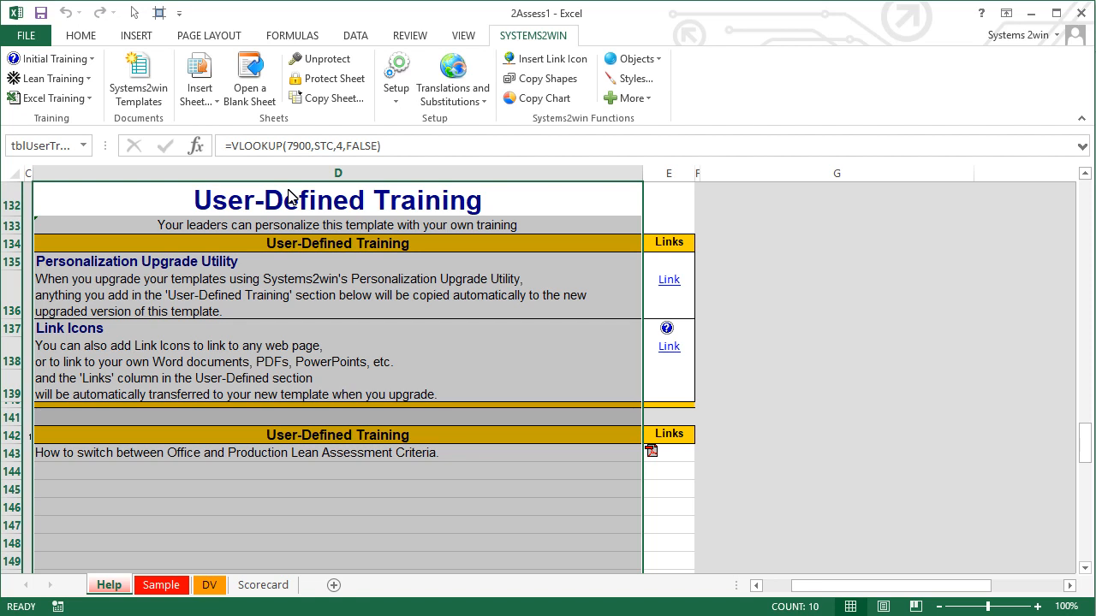
# - Switch this template's language to Chinese Simplified with the Example user substitute phrases applied
pyautogui.click(483, 103)
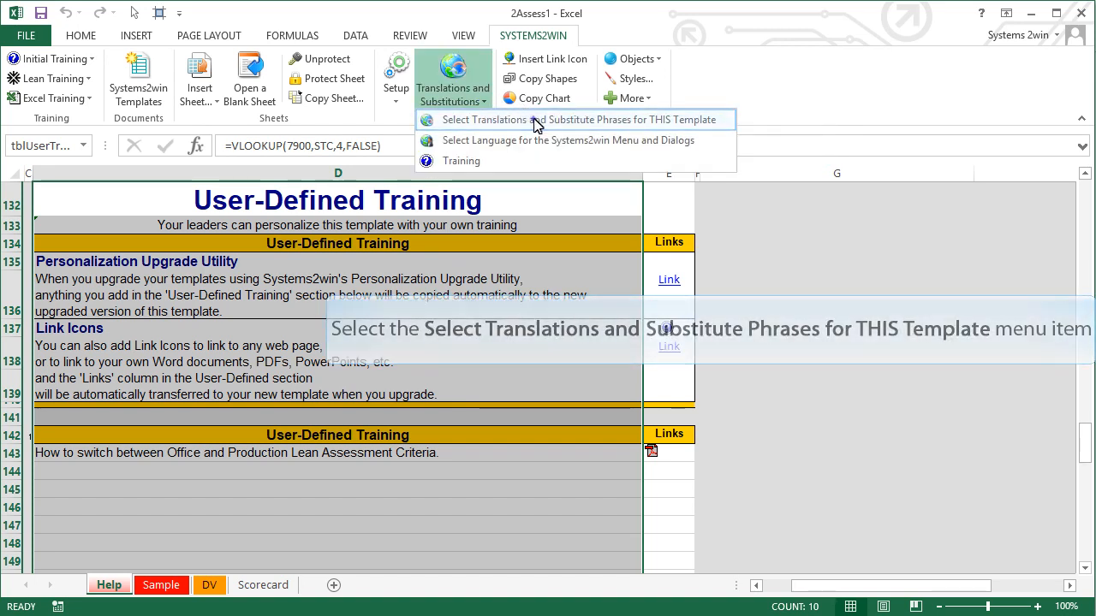
pyautogui.click(533, 121)
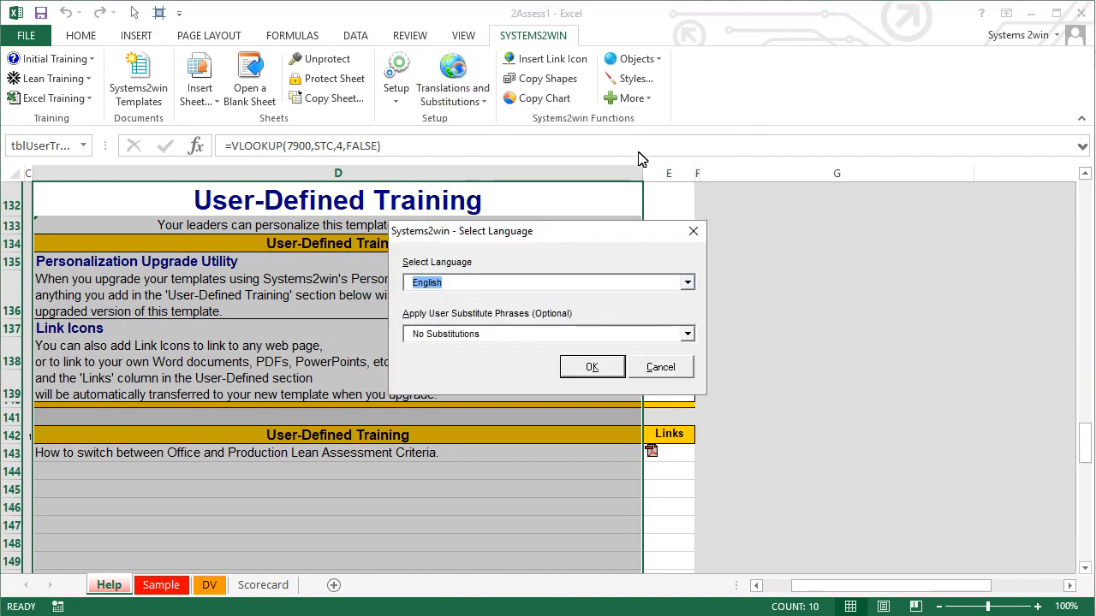
pyautogui.click(687, 284)
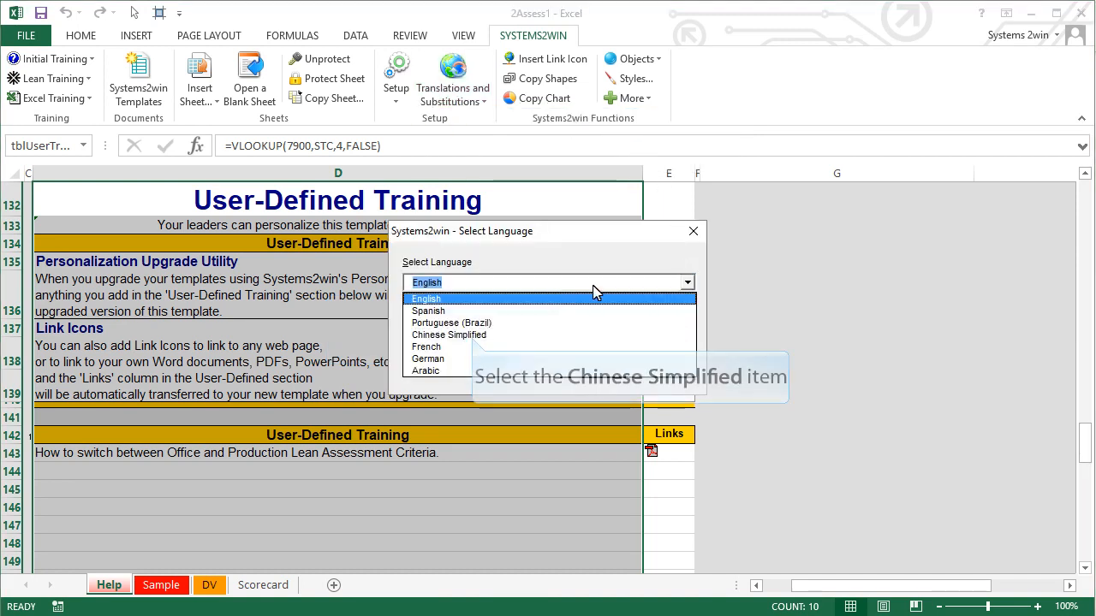
pyautogui.click(472, 336)
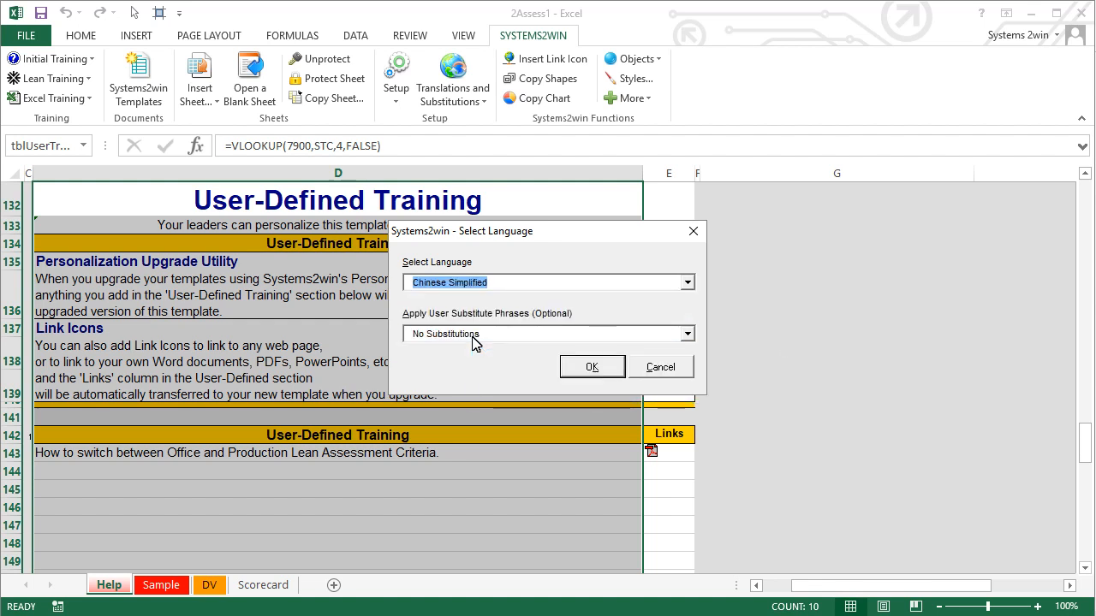
pyautogui.click(687, 335)
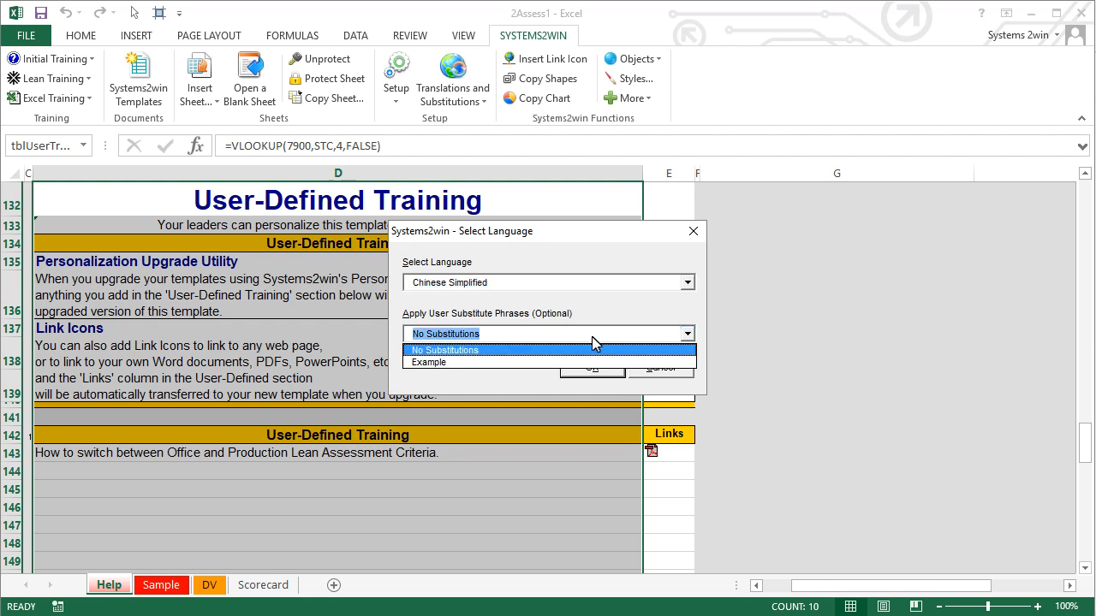
pyautogui.click(459, 362)
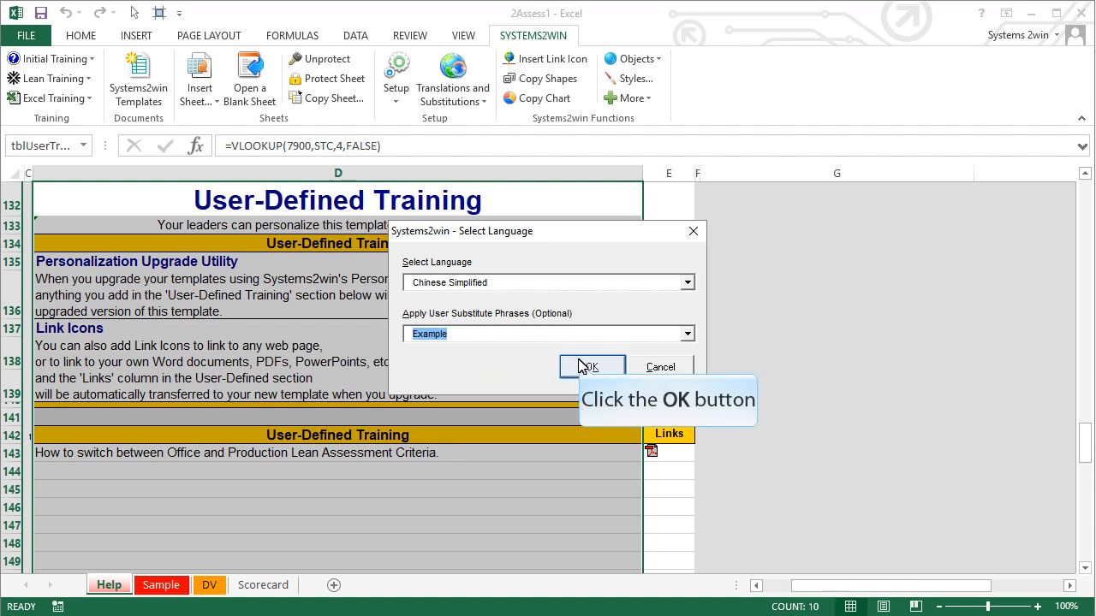
pyautogui.click(587, 366)
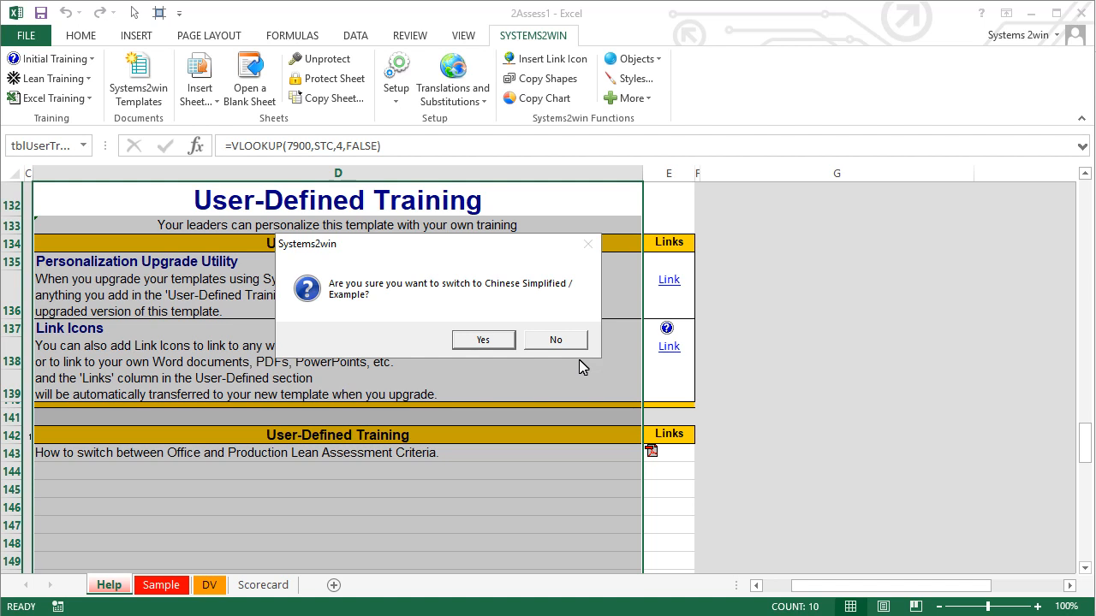
pyautogui.click(484, 340)
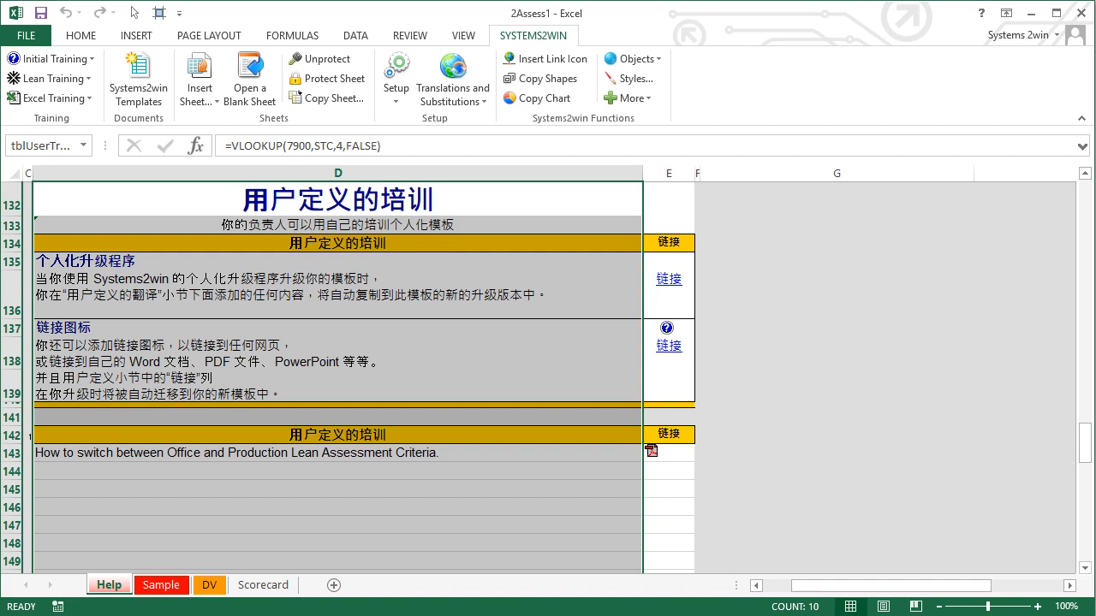
# - Switch to the online assessment training page in the browser and read the "On a Periodic Basis" section
pyautogui.hotkey('ctrl', 'pagedown')
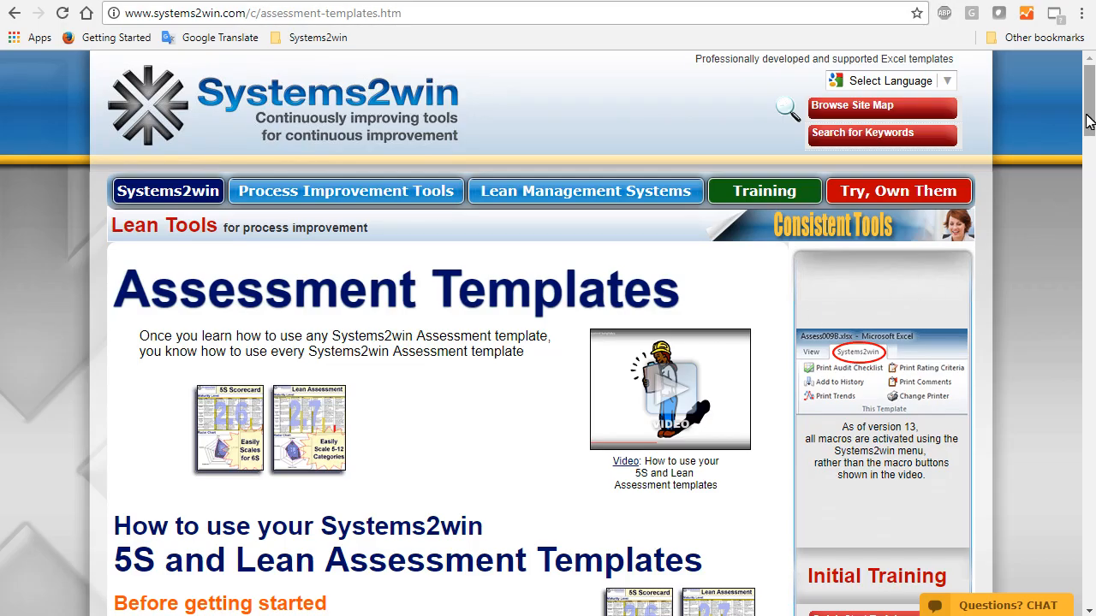
pyautogui.moveTo(1088, 104); pyautogui.dragTo(1087, 304)
pyautogui.scroll(-1, 452, 334)
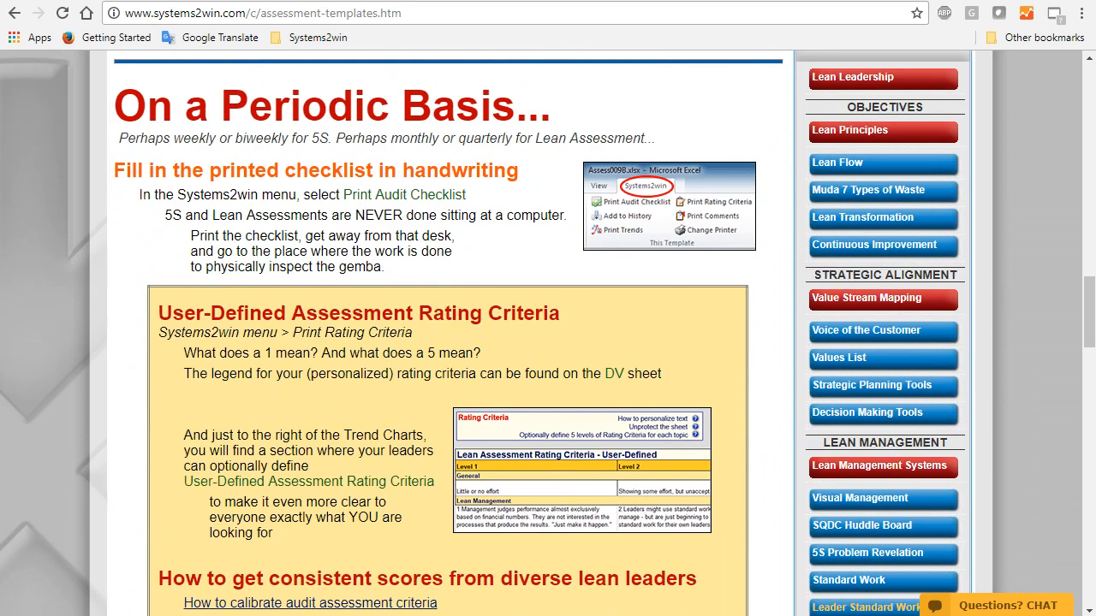
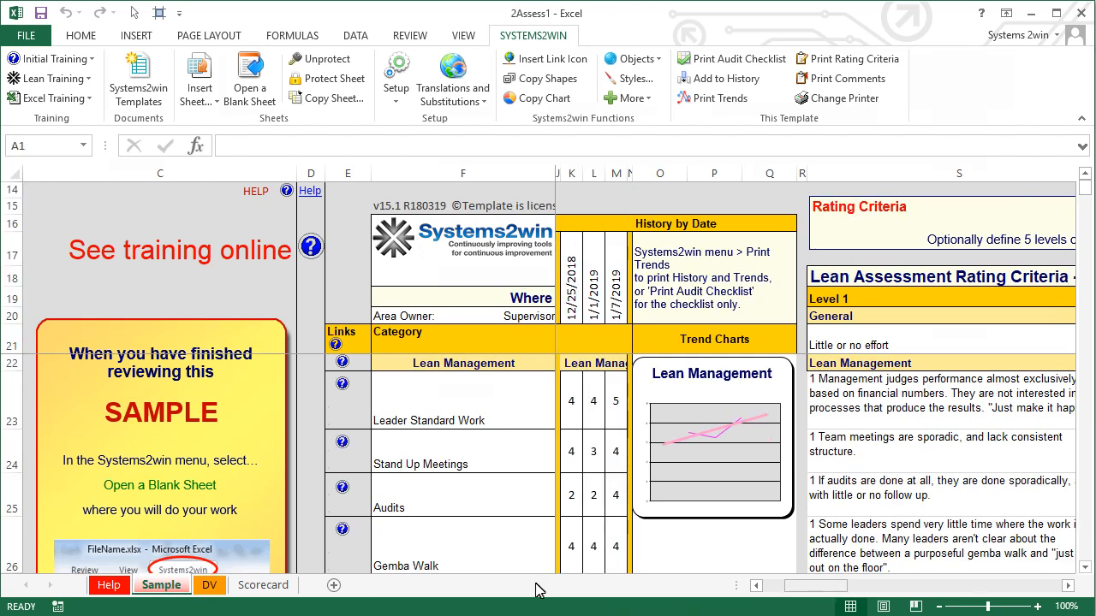
# - Print the user-defined rating criteria of the Lean Assessment from the Sample sheet
pyautogui.moveTo(794, 590); pyautogui.dragTo(851, 591)
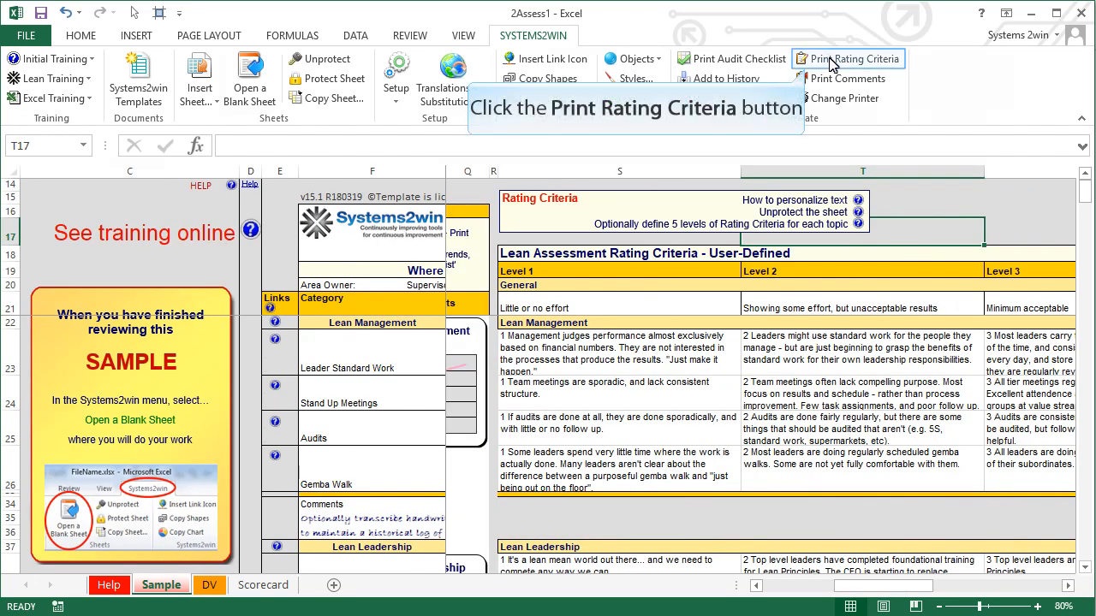
pyautogui.click(830, 62)
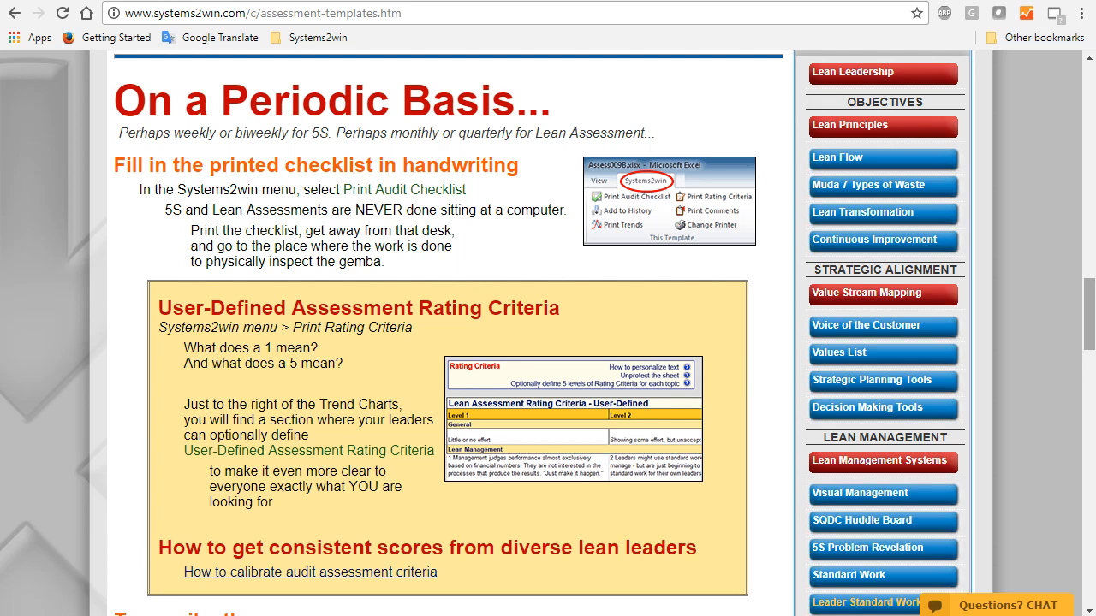
# - Read the training page's guidance on transcribing scores and comments, and look through the Lean Assess.pdf checklist
pyautogui.scroll(-7, 1087, 370)
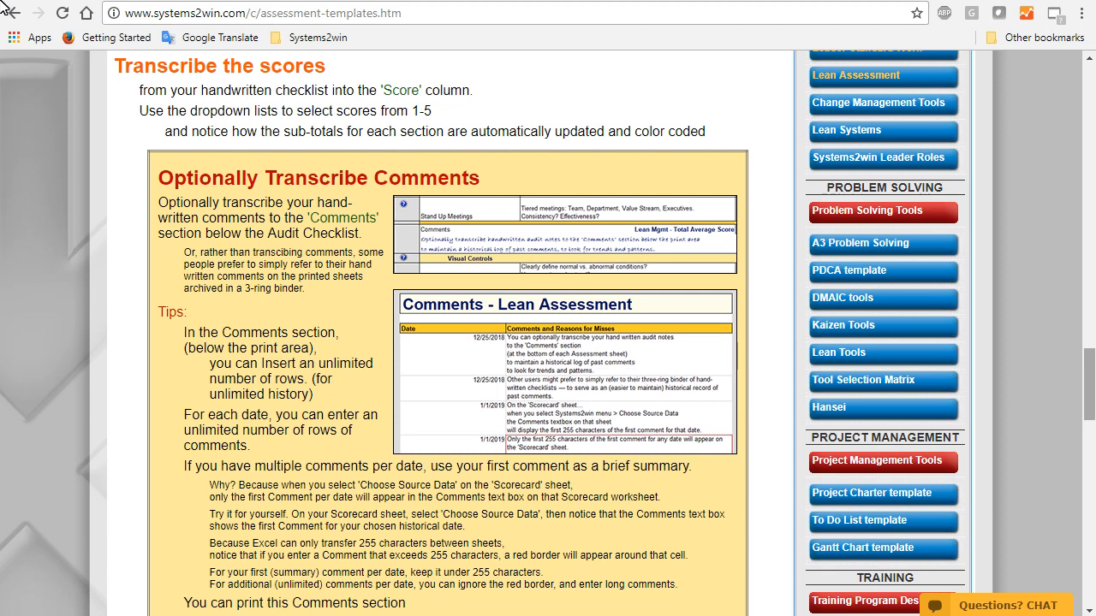
pyautogui.moveTo(1089, 363); pyautogui.dragTo(1090, 373)
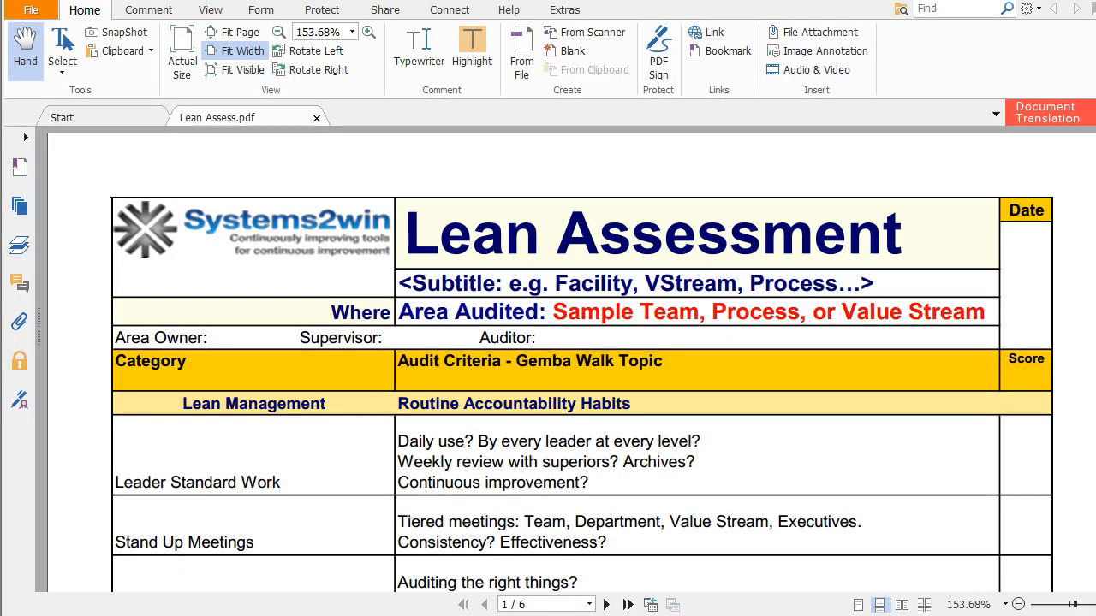
pyautogui.scroll(-3, 547, 359)
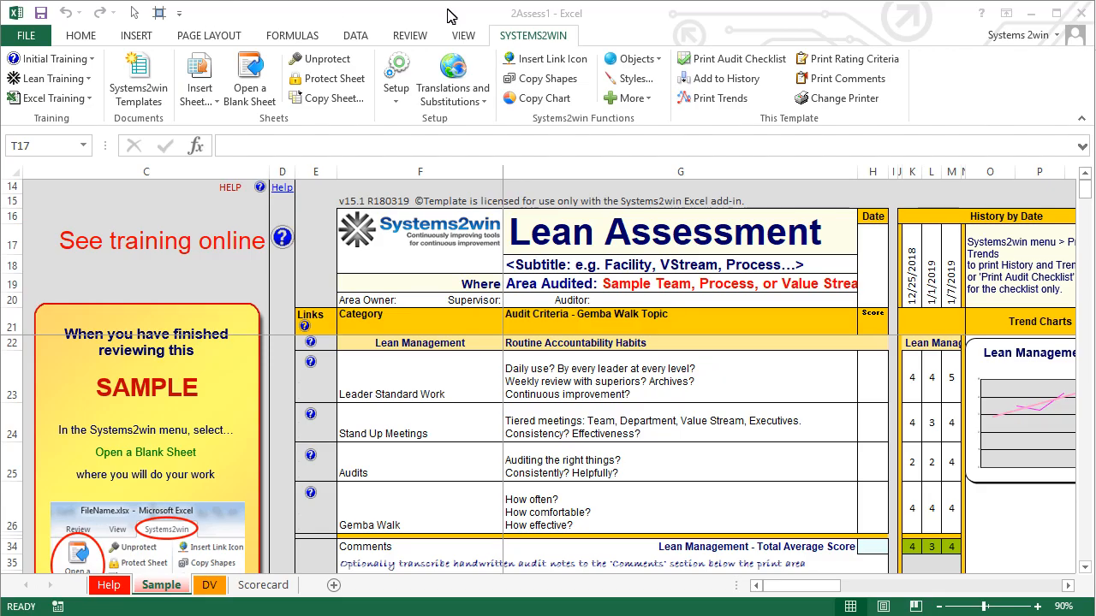
# - Print the comments section located below the audit checklist on the Lean Assessment Sample sheet
pyautogui.moveTo(1086, 178); pyautogui.dragTo(1092, 452)
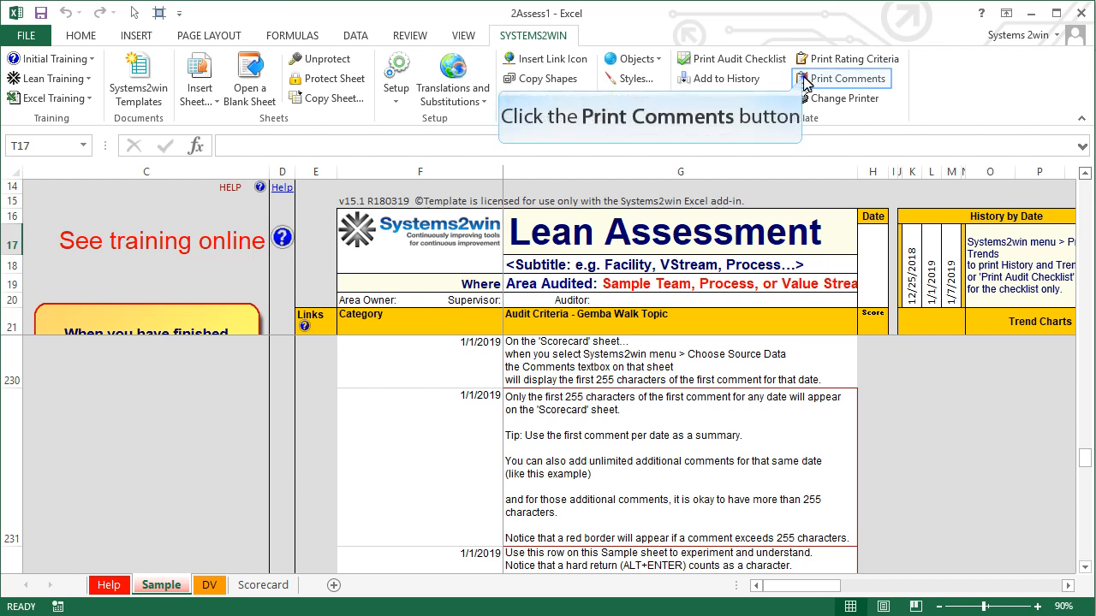
pyautogui.click(843, 79)
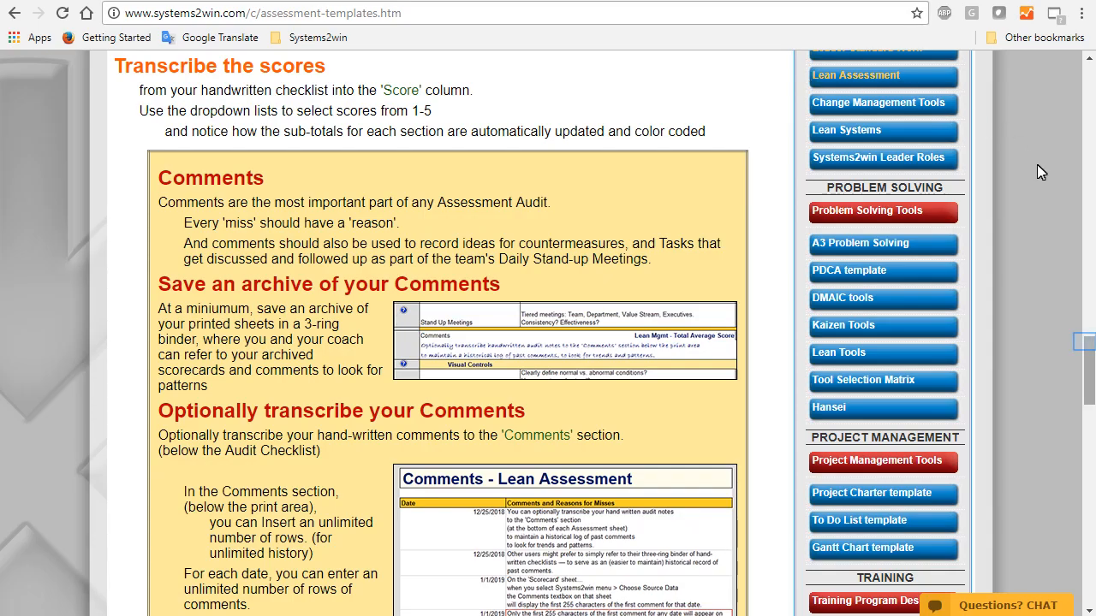
# - Add the current Lean Assessment scores from column H to the history by date, and print the trends
pyautogui.moveTo(1087, 345); pyautogui.dragTo(1089, 456)
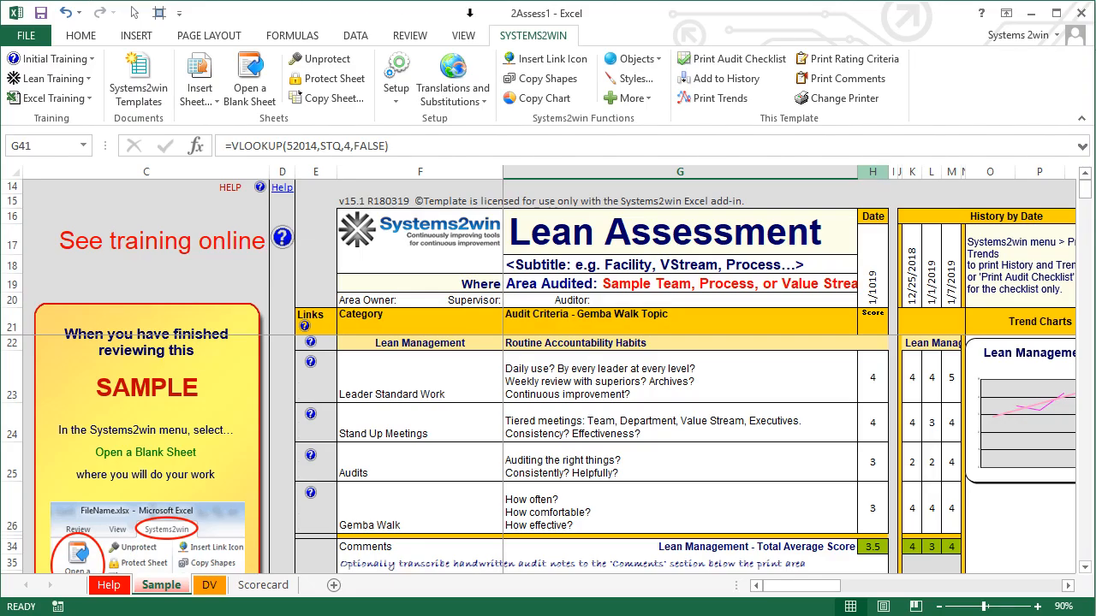
pyautogui.click(873, 170)
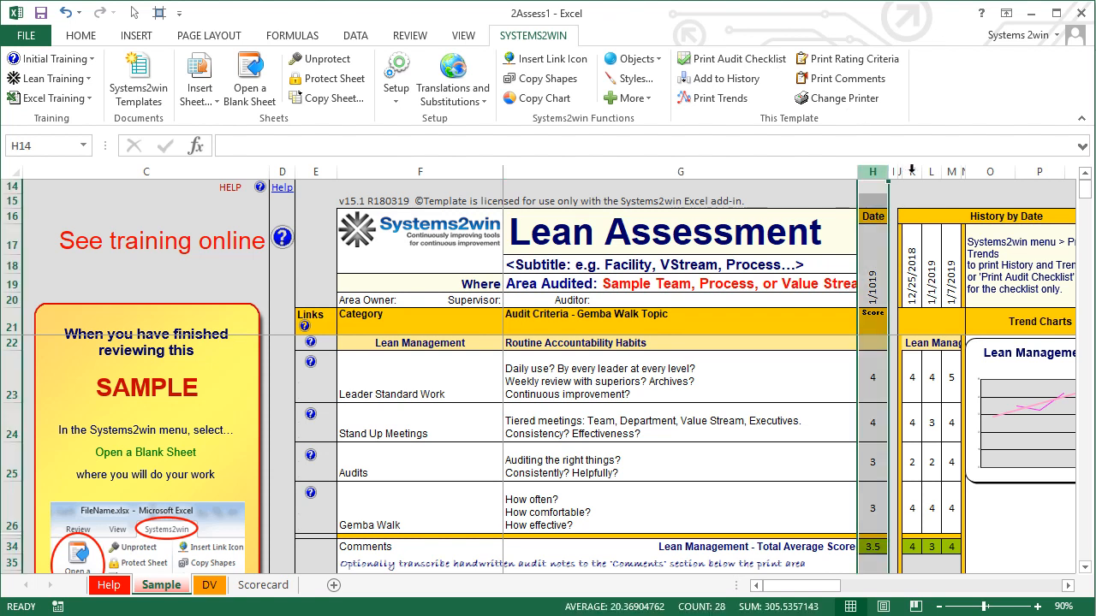
pyautogui.moveTo(912, 171); pyautogui.dragTo(951, 170)
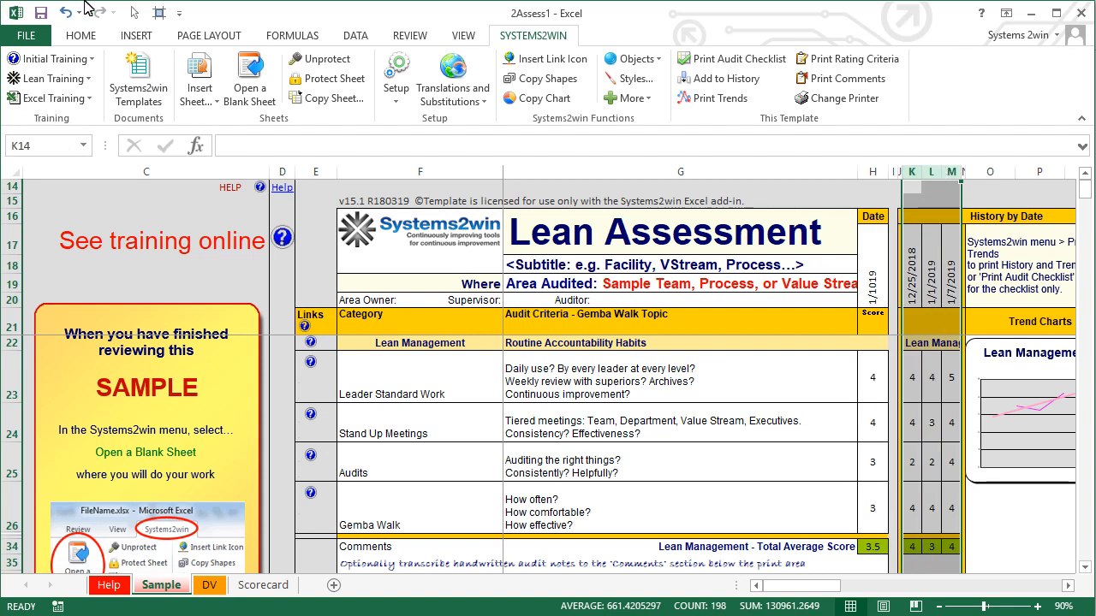
pyautogui.click(725, 79)
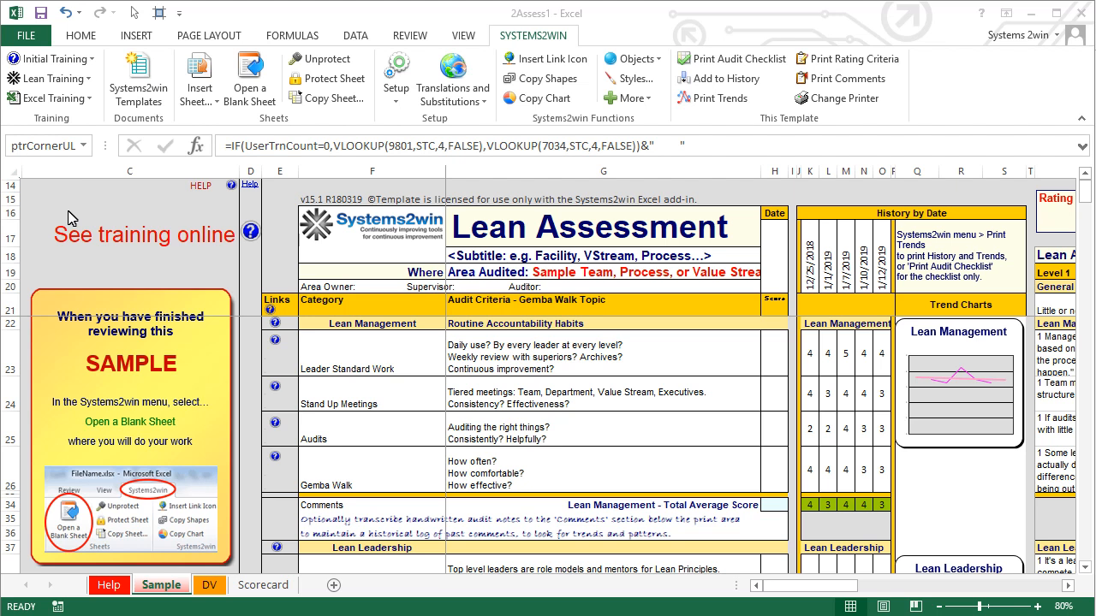
pyautogui.click(710, 99)
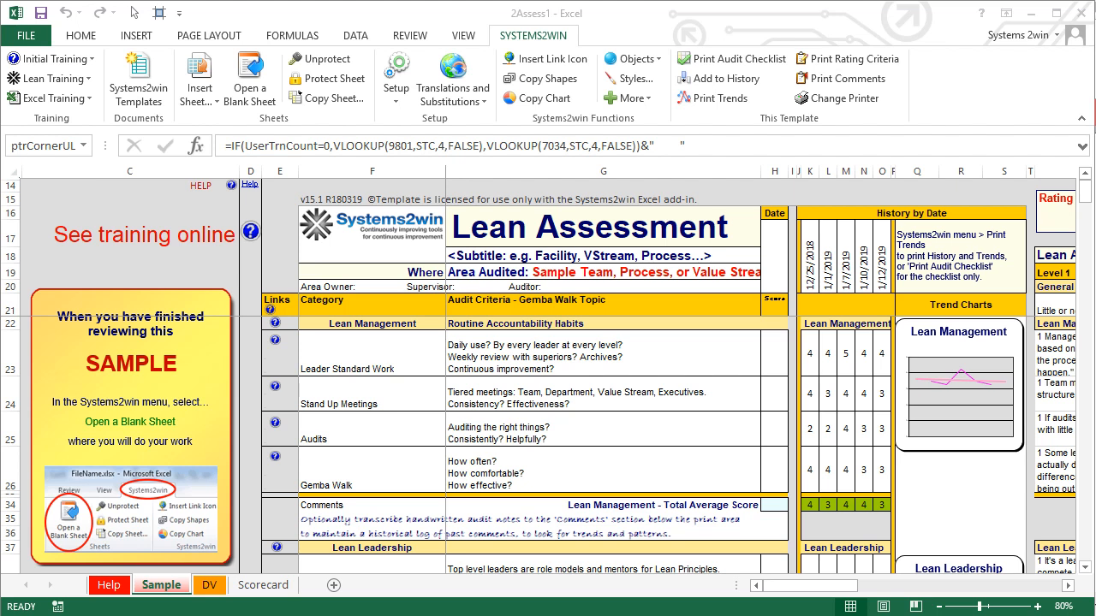
# - Hide the history columns for 12/25/2018 and 1/1/2019 on the Sample sheet, and undo the hiding
pyautogui.moveTo(810, 172); pyautogui.dragTo(827, 172)
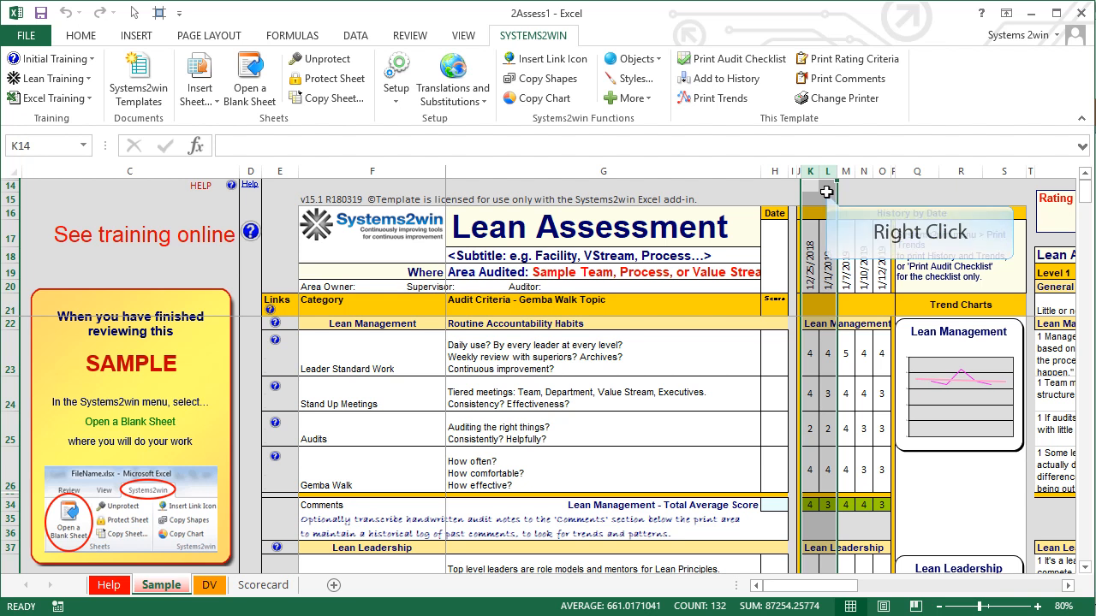
pyautogui.rightClick(826, 192)
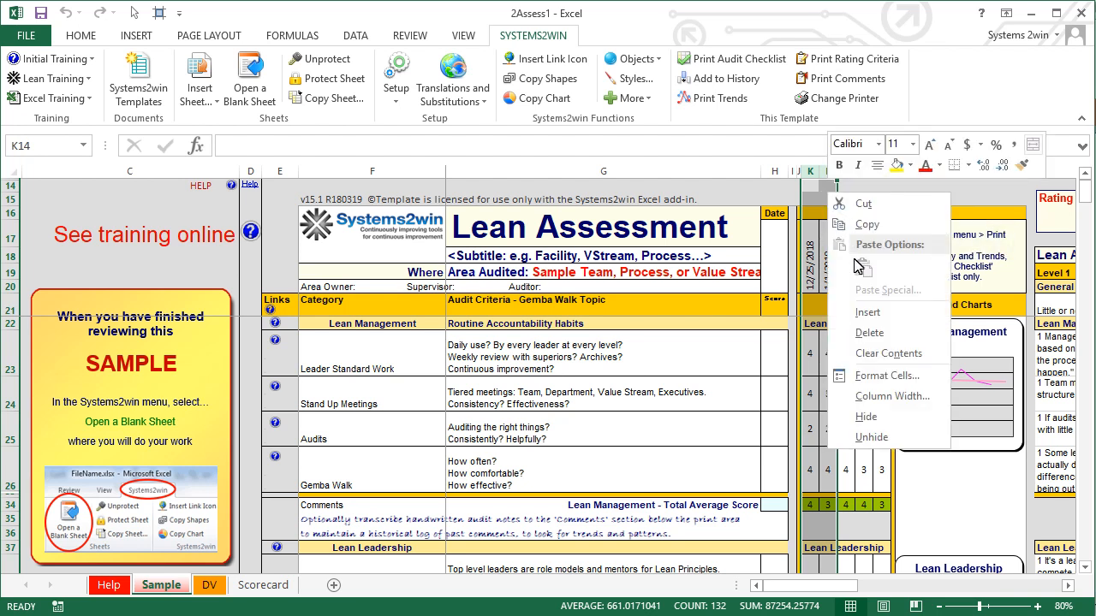
pyautogui.click(865, 418)
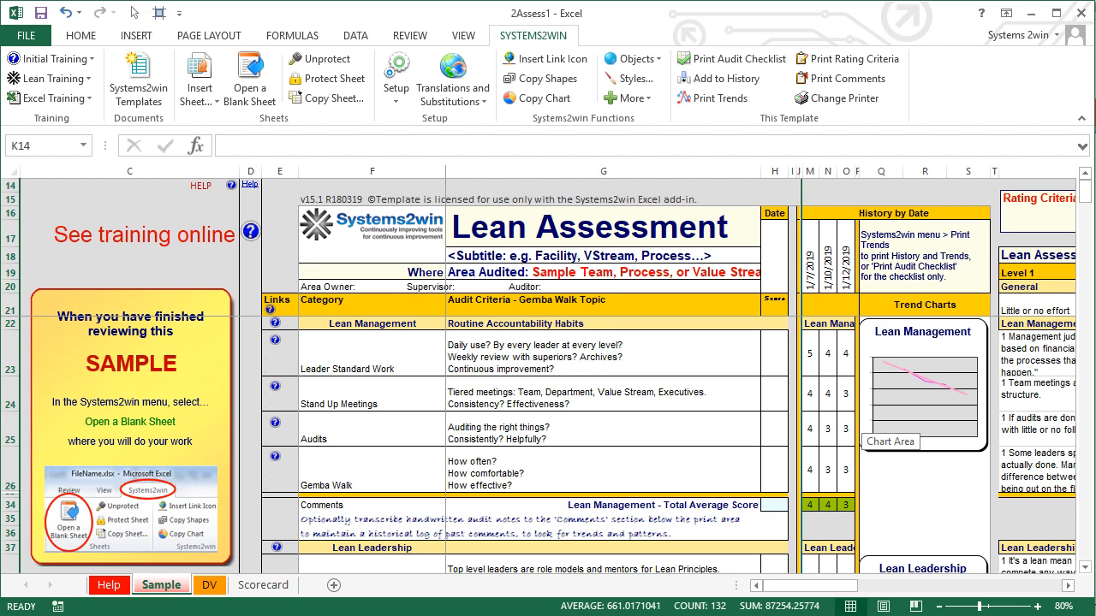
pyautogui.hotkey('ctrl', 'z')
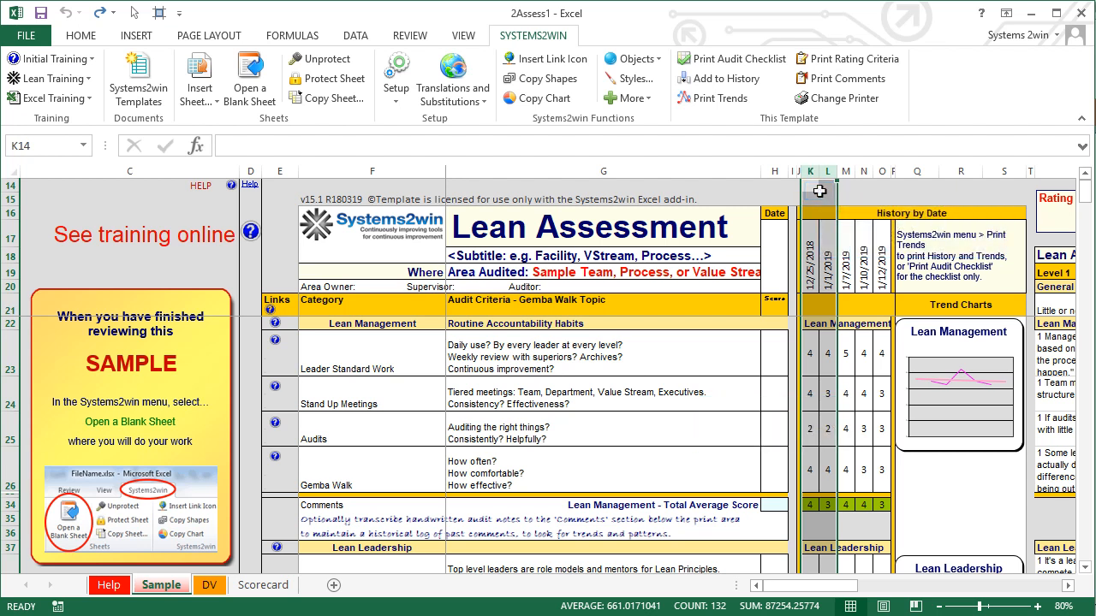
# - Set the width of the 12/25/2018 and 1/1/2019 history columns to .1 and print the trends
pyautogui.rightClick(820, 192)
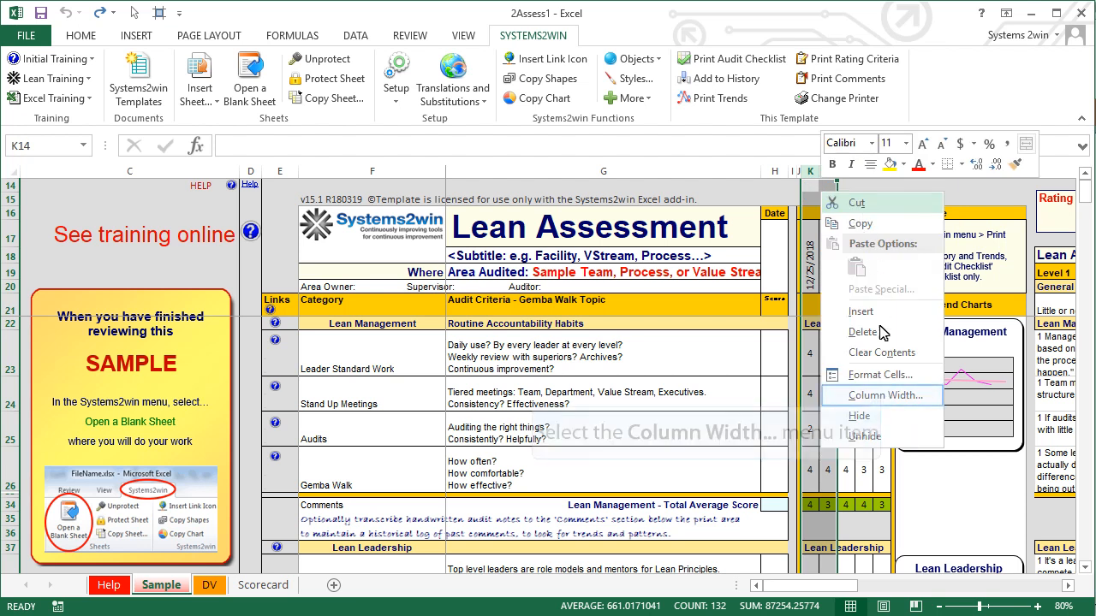
pyautogui.click(884, 395)
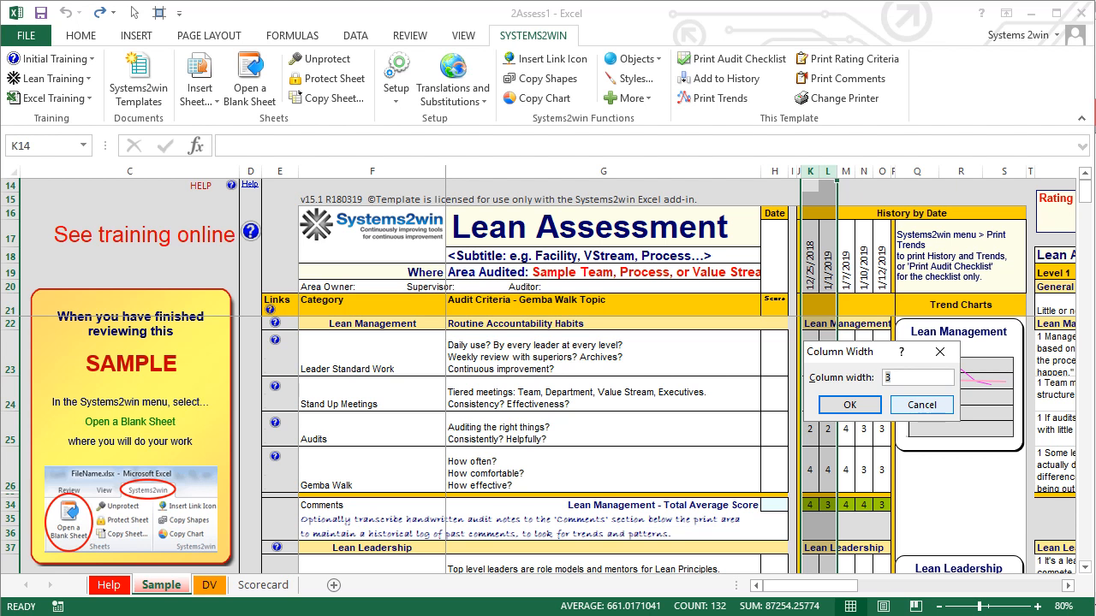
pyautogui.write('.1')
pyautogui.click(849, 405)
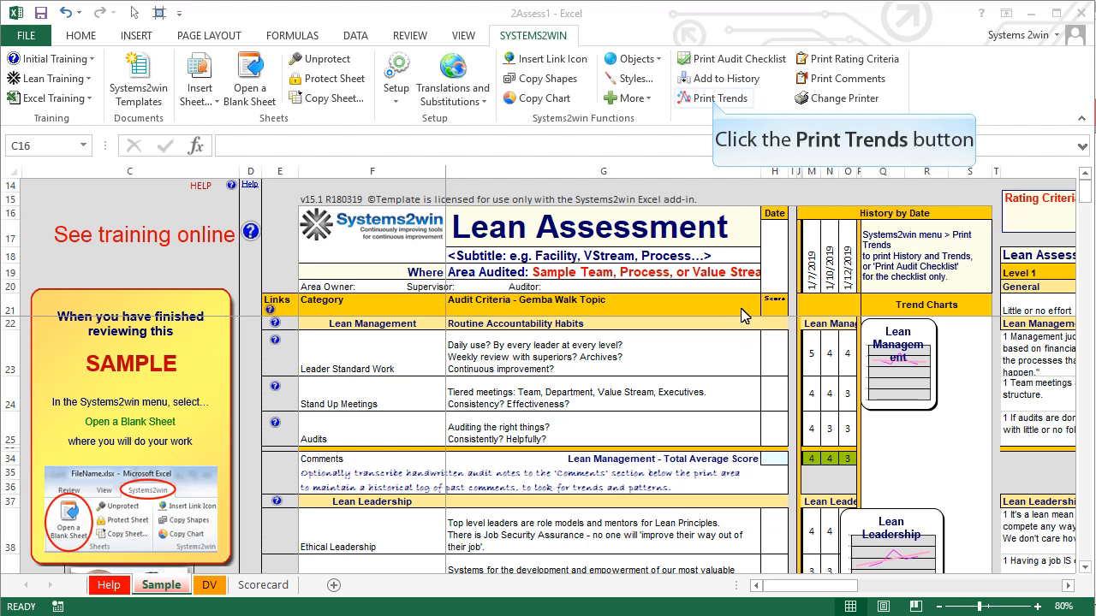
pyautogui.click(717, 97)
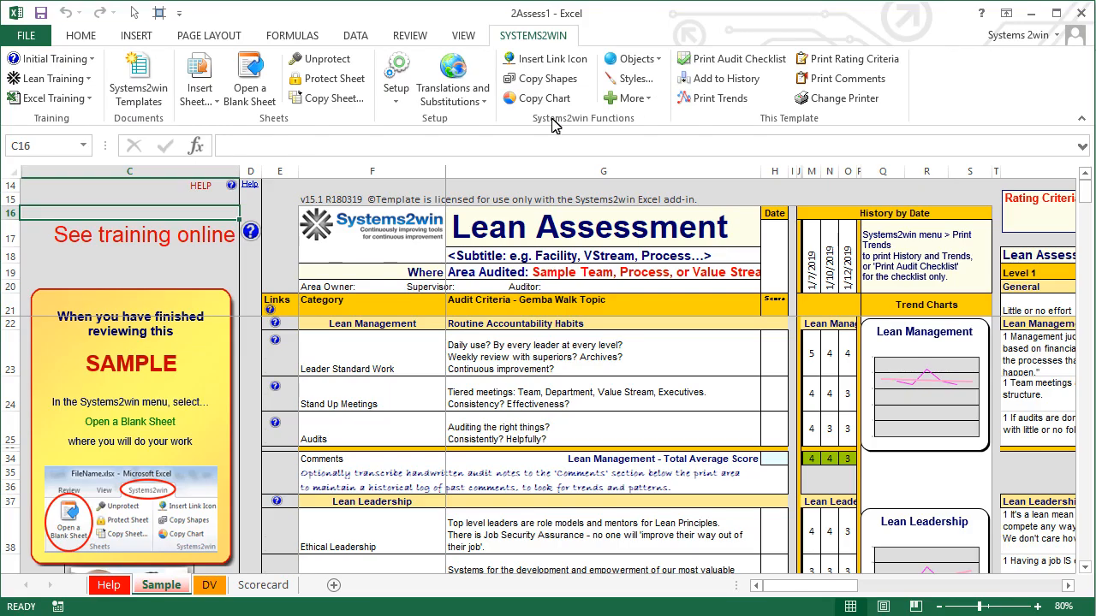
# - On the Scorecard sheet, choose the Sample sheet and the date 1/1/2019 as source data, and review the radar chart
pyautogui.click(265, 587)
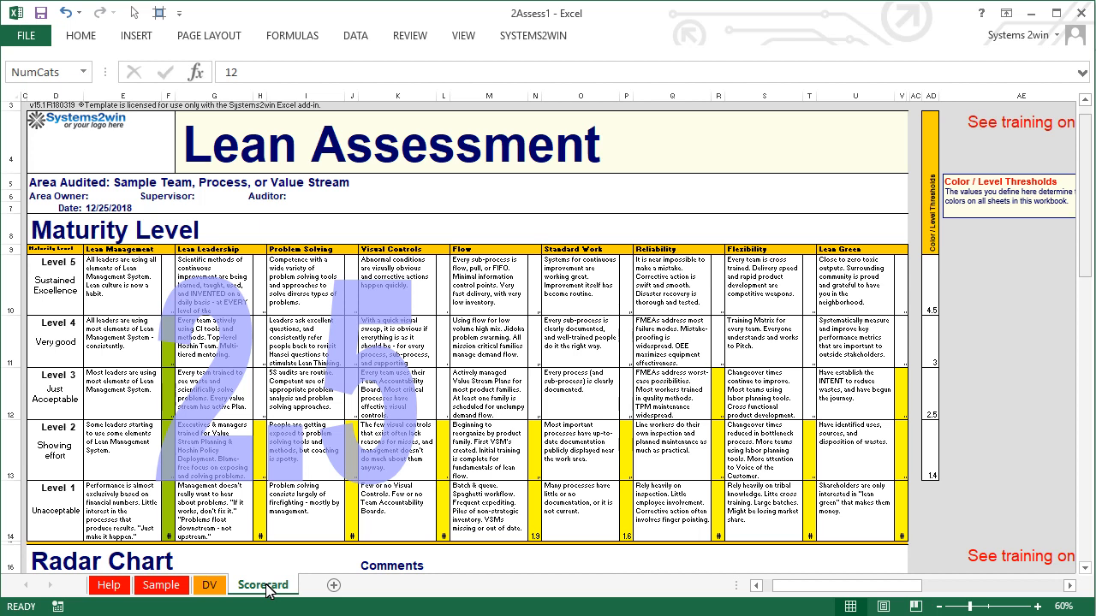
pyautogui.moveTo(1082, 207); pyautogui.dragTo(1083, 235)
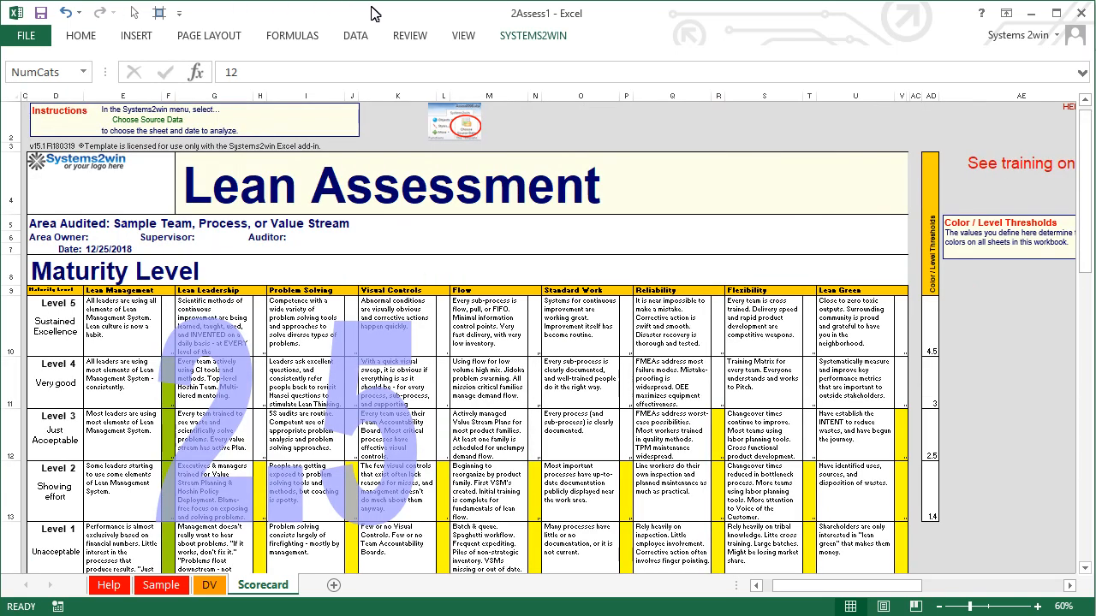
pyautogui.click(556, 42)
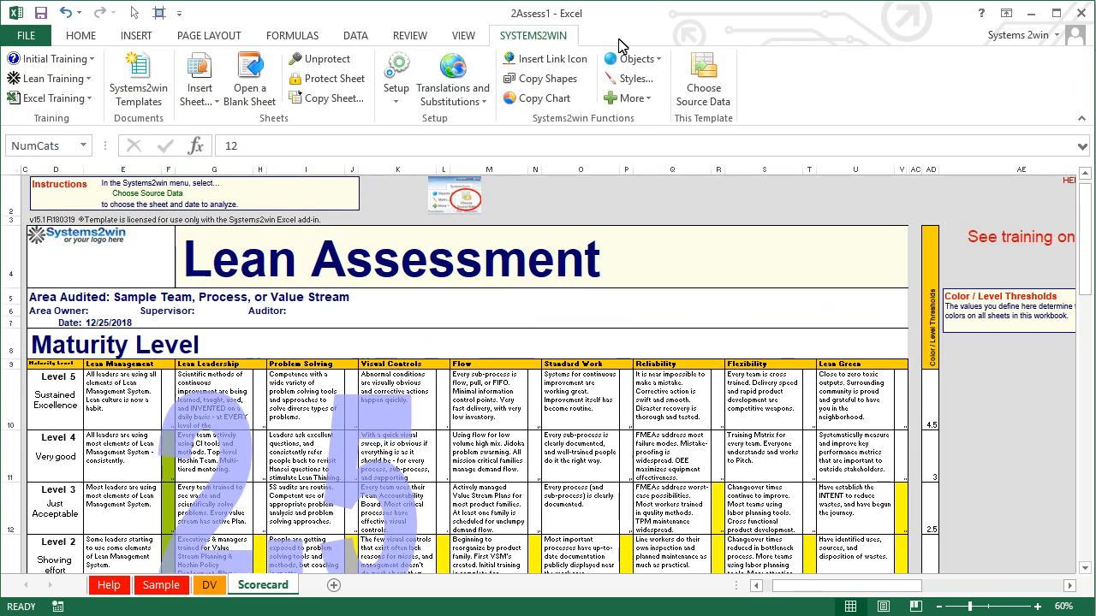
pyautogui.click(703, 72)
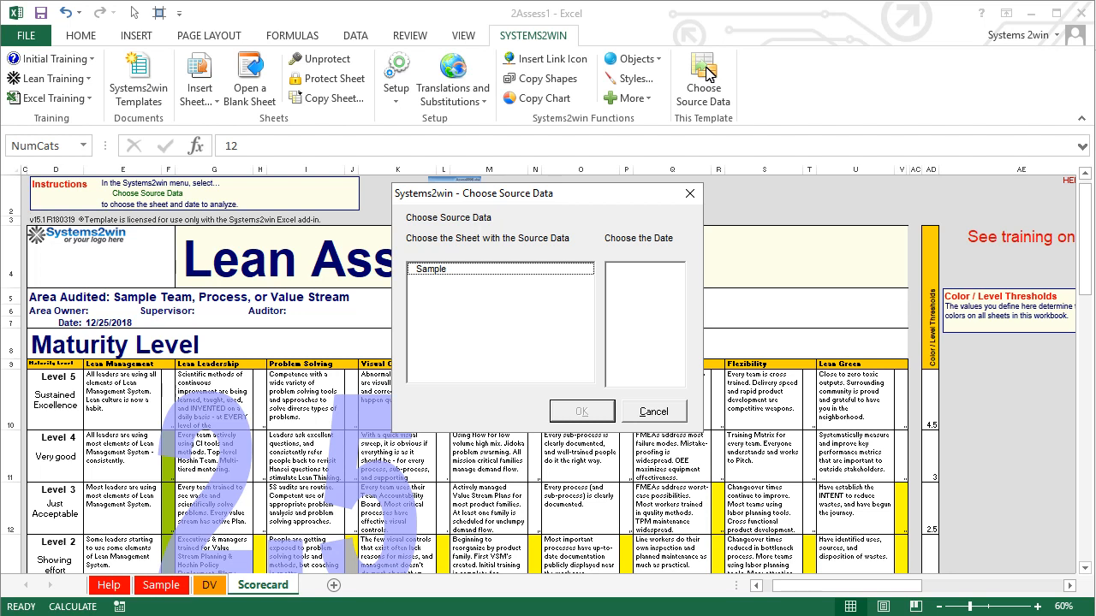
pyautogui.click(430, 270)
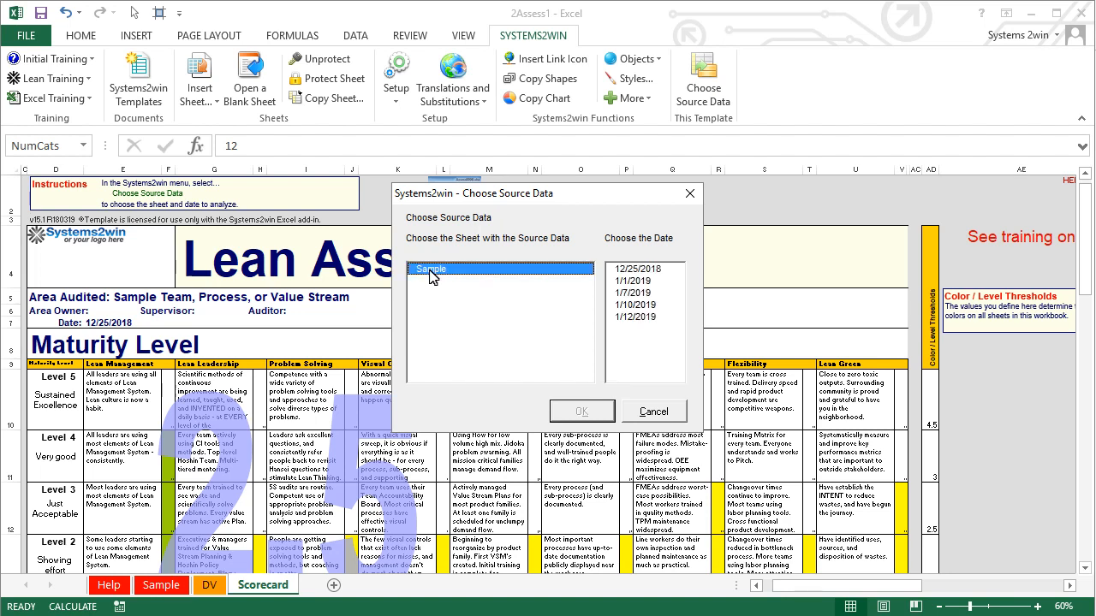
pyautogui.click(632, 285)
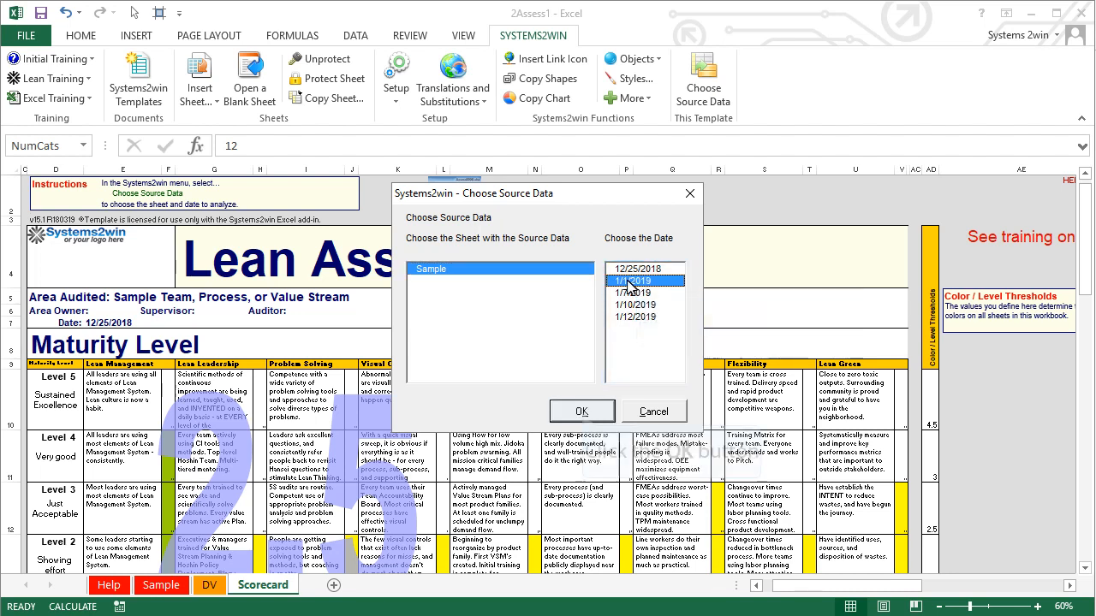
pyautogui.click(587, 413)
pyautogui.moveTo(1092, 252)
pyautogui.mouseDown()
pyautogui.moveTo(1085, 285)
pyautogui.moveTo(1086, 253)
pyautogui.mouseUp()
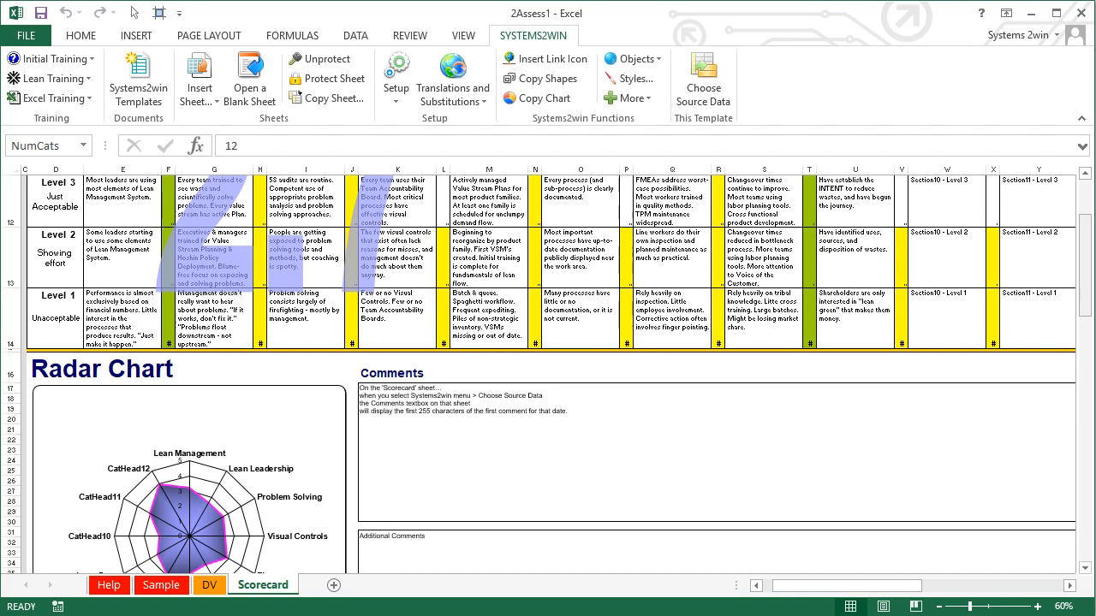
pyautogui.scroll(-1, 548, 374)
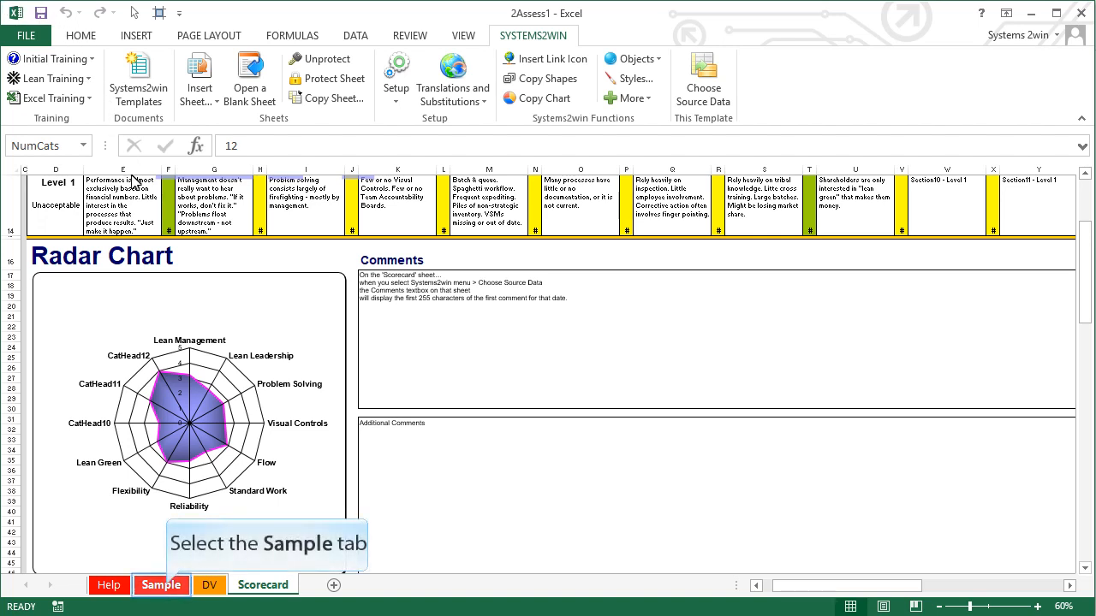
# - Hide the unused CatHead10 to CatHead12 sections, rows 157 to 201, on the Sample sheet
pyautogui.click(161, 584)
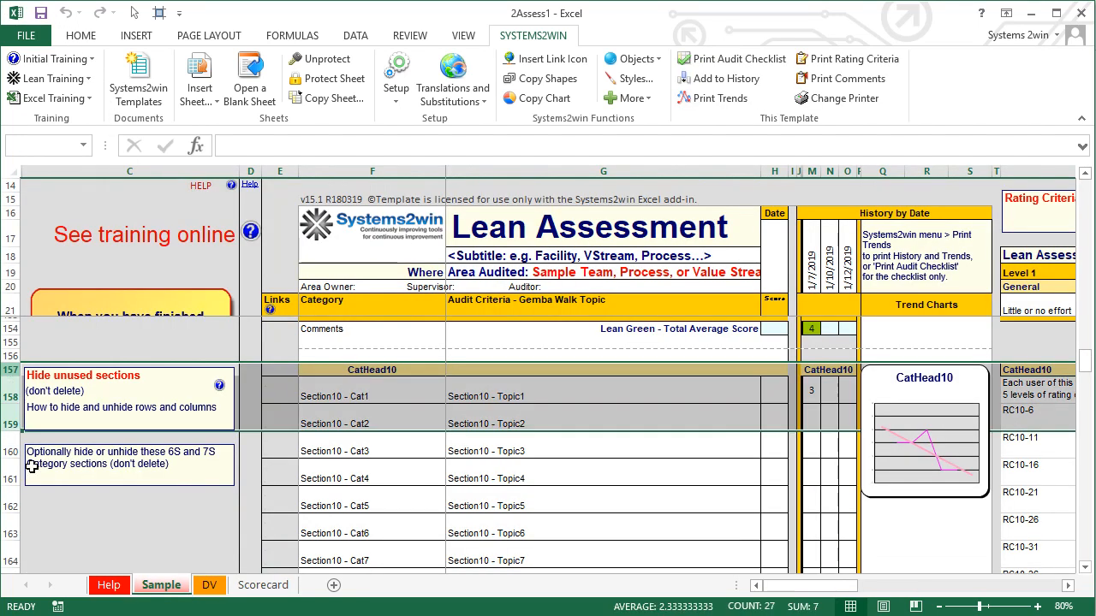
pyautogui.scroll(-9, 55, 564)
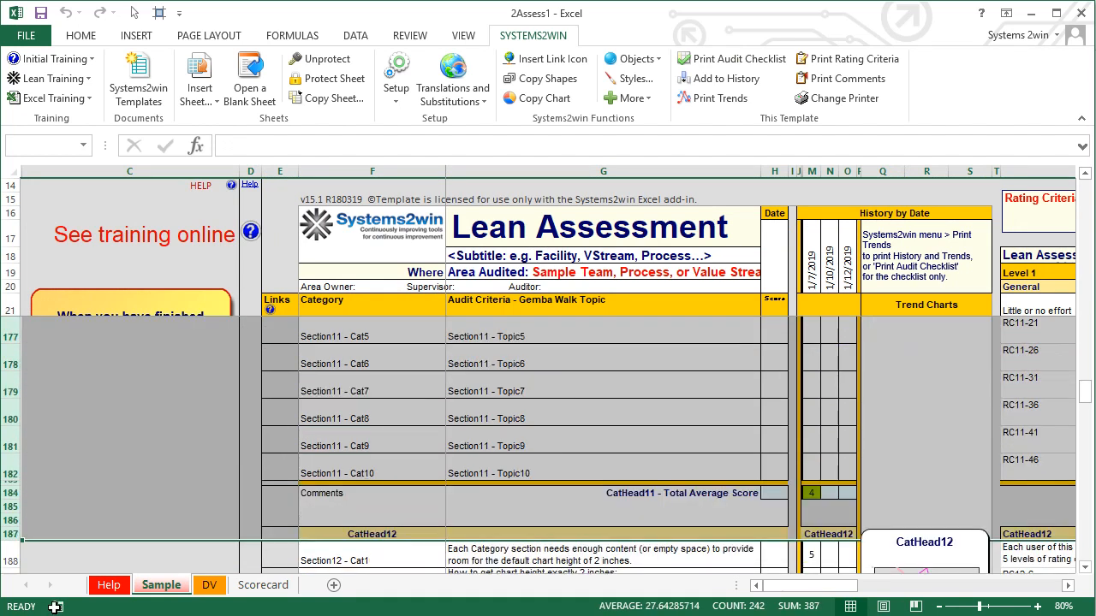
pyautogui.scroll(-2, 55, 564)
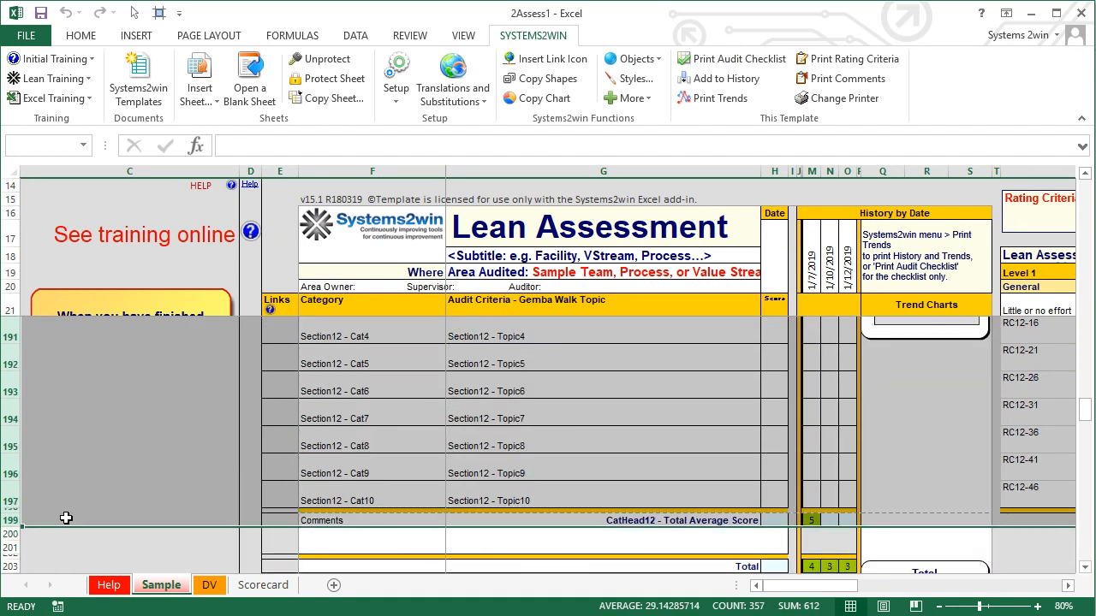
pyautogui.moveTo(72, 506); pyautogui.dragTo(86, 548)
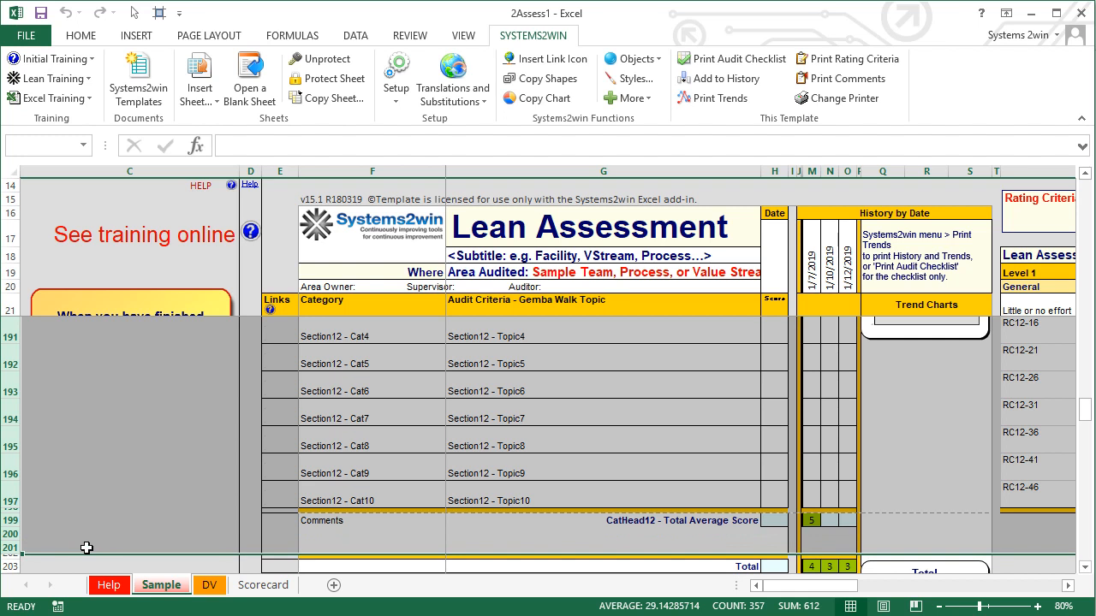
pyautogui.rightClick(158, 449)
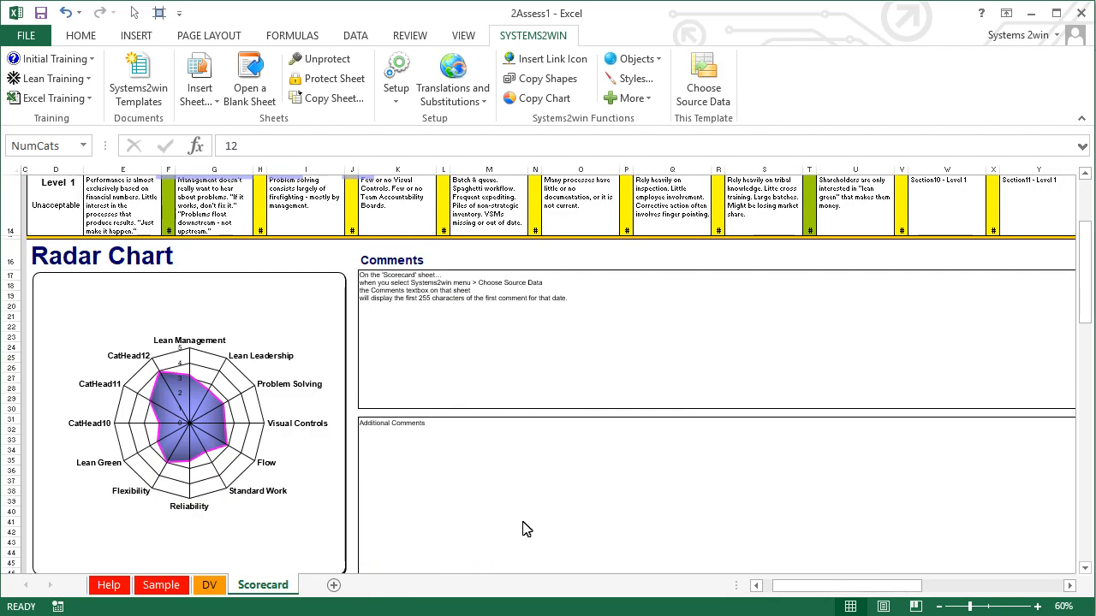
# - Refresh the Scorecard by choosing the Sample sheet's 1/1/2019 source data again, and print the Scorecard
pyautogui.click(703, 77)
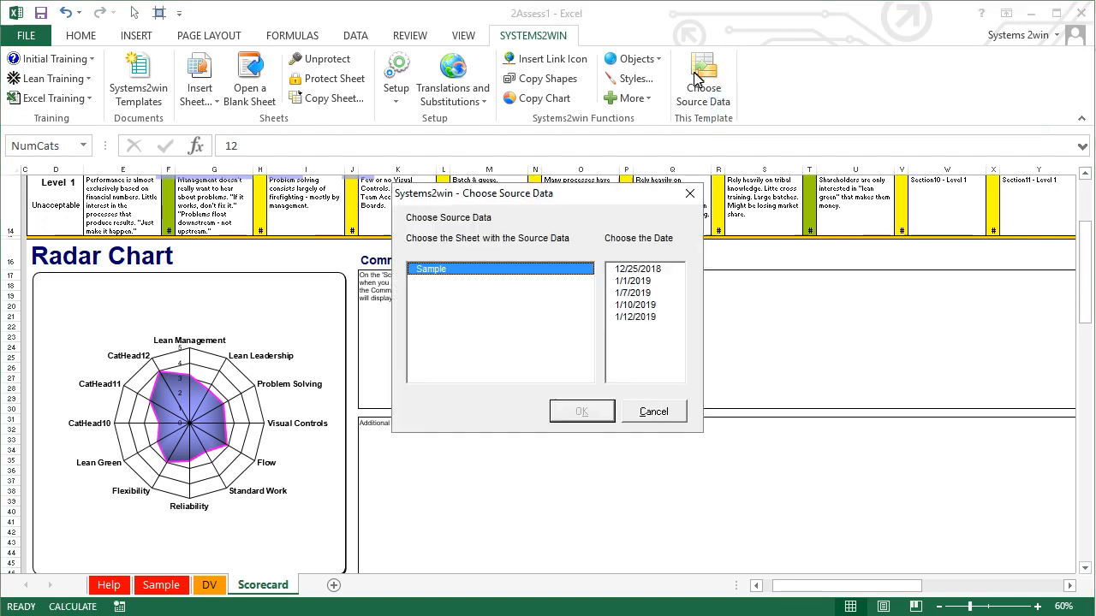
pyautogui.click(633, 282)
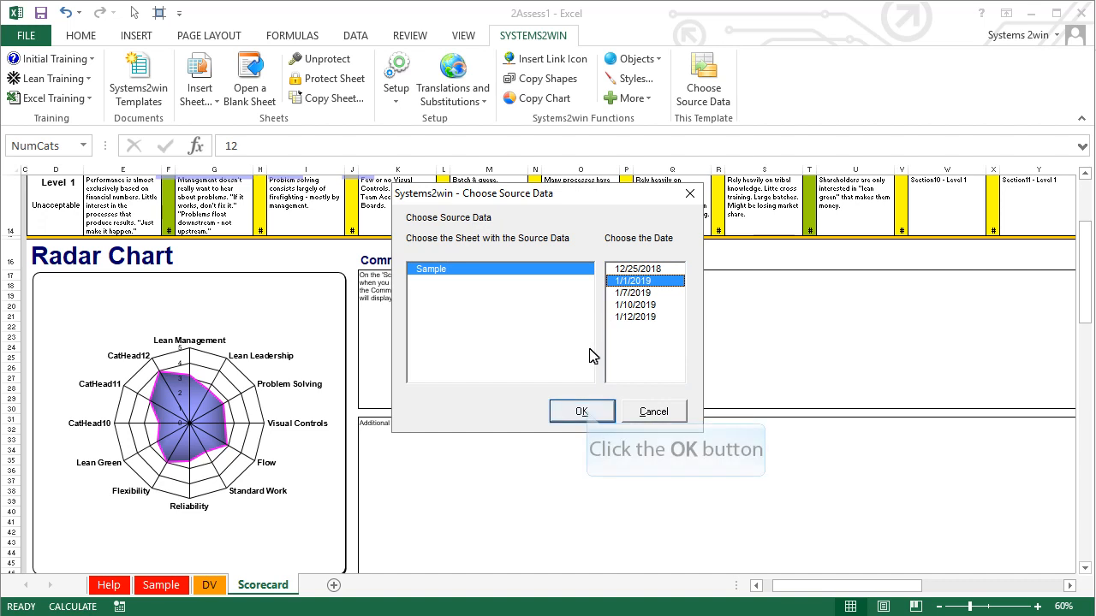
pyautogui.click(582, 411)
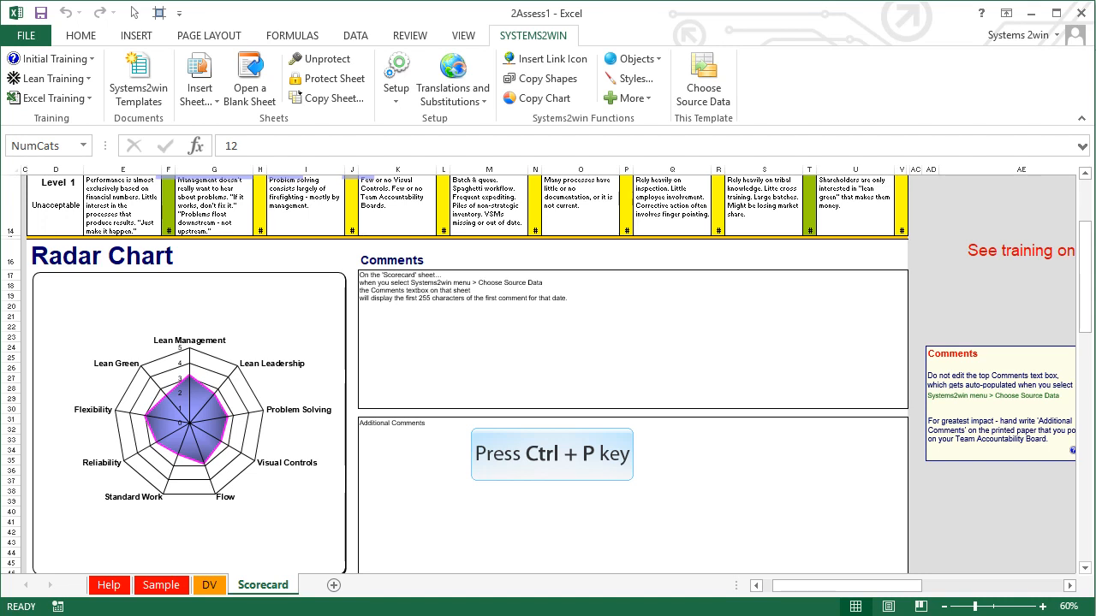
pyautogui.hotkey('ctrl', 'p')
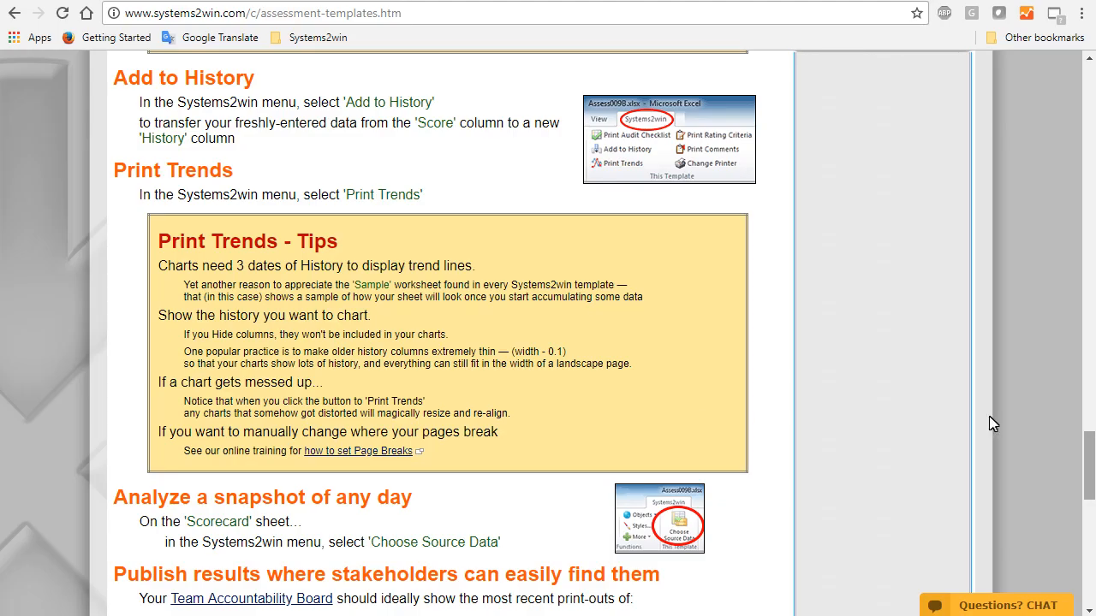
# - Read the training web page's guidance on publishing results and reflecting, and open the "ponder, think, and reflect" link
pyautogui.moveTo(1088, 439); pyautogui.dragTo(1092, 494)
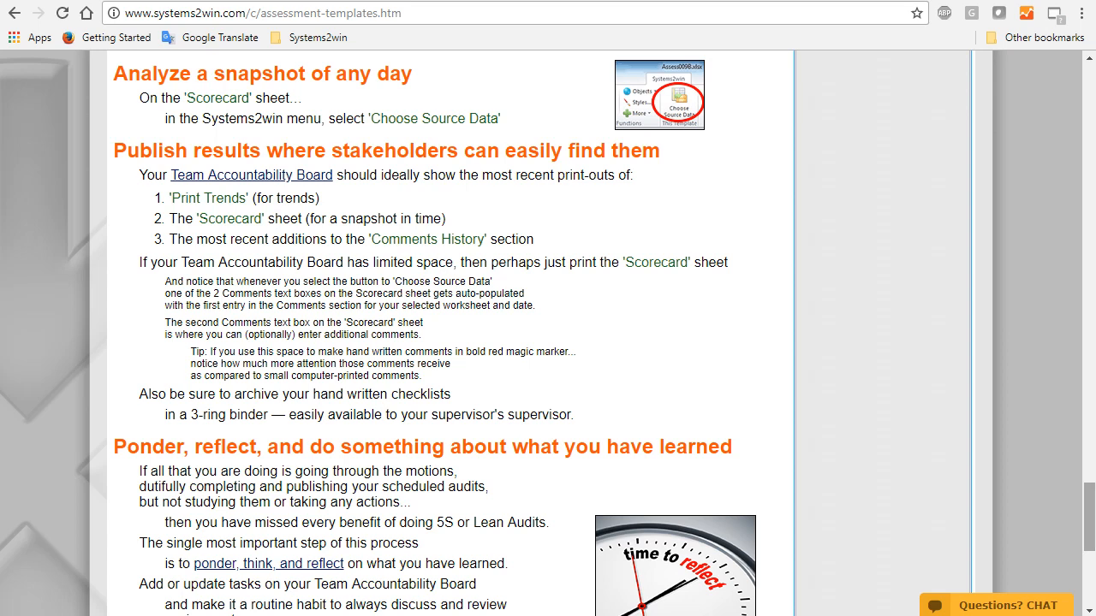
pyautogui.scroll(-2, 269, 450)
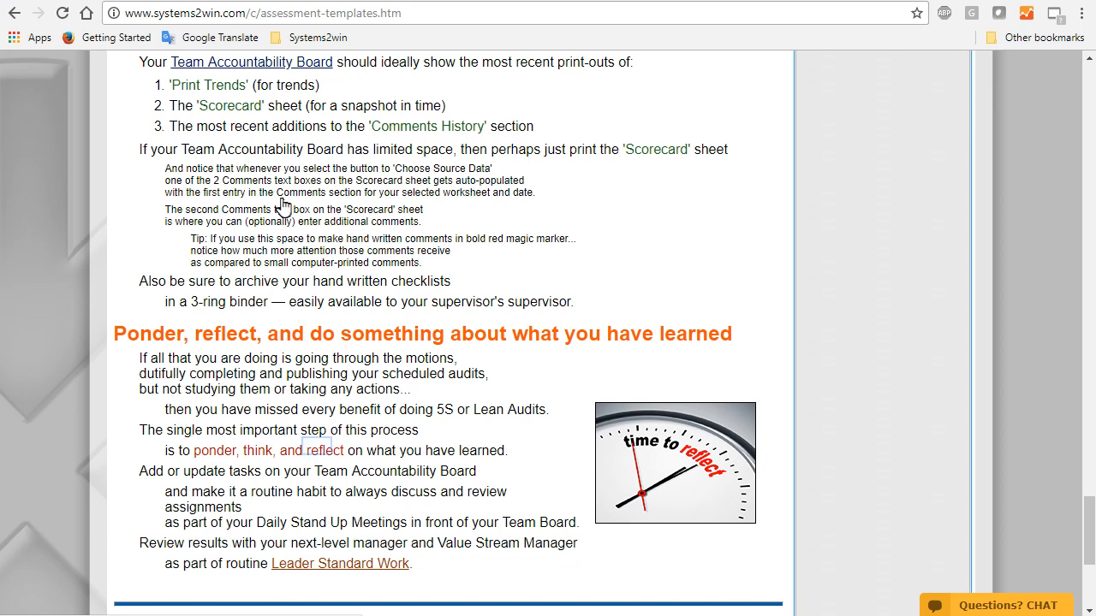
pyautogui.click(316, 451)
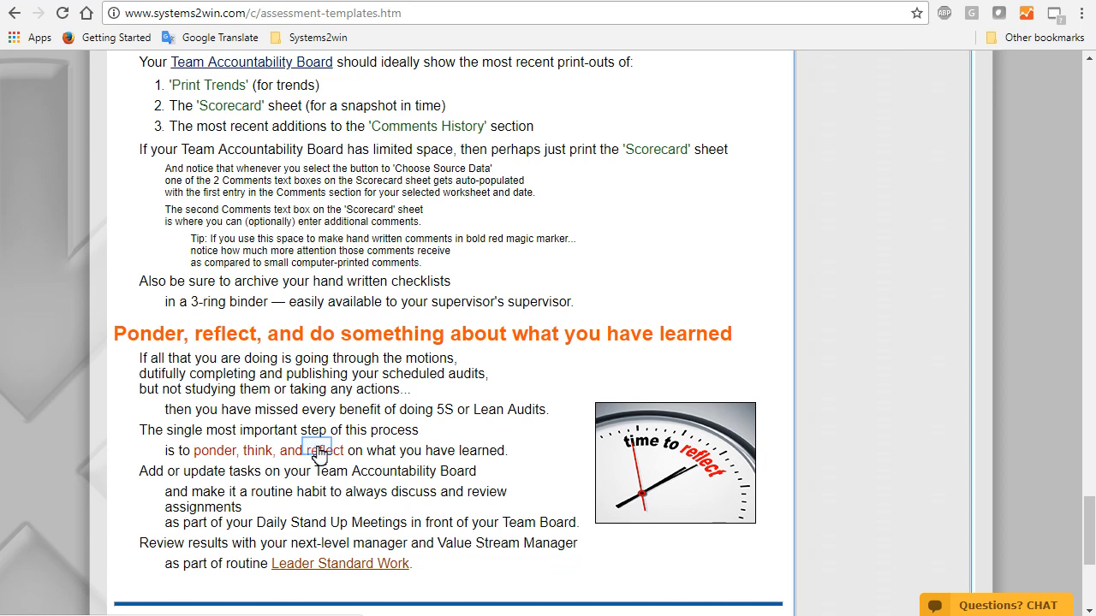